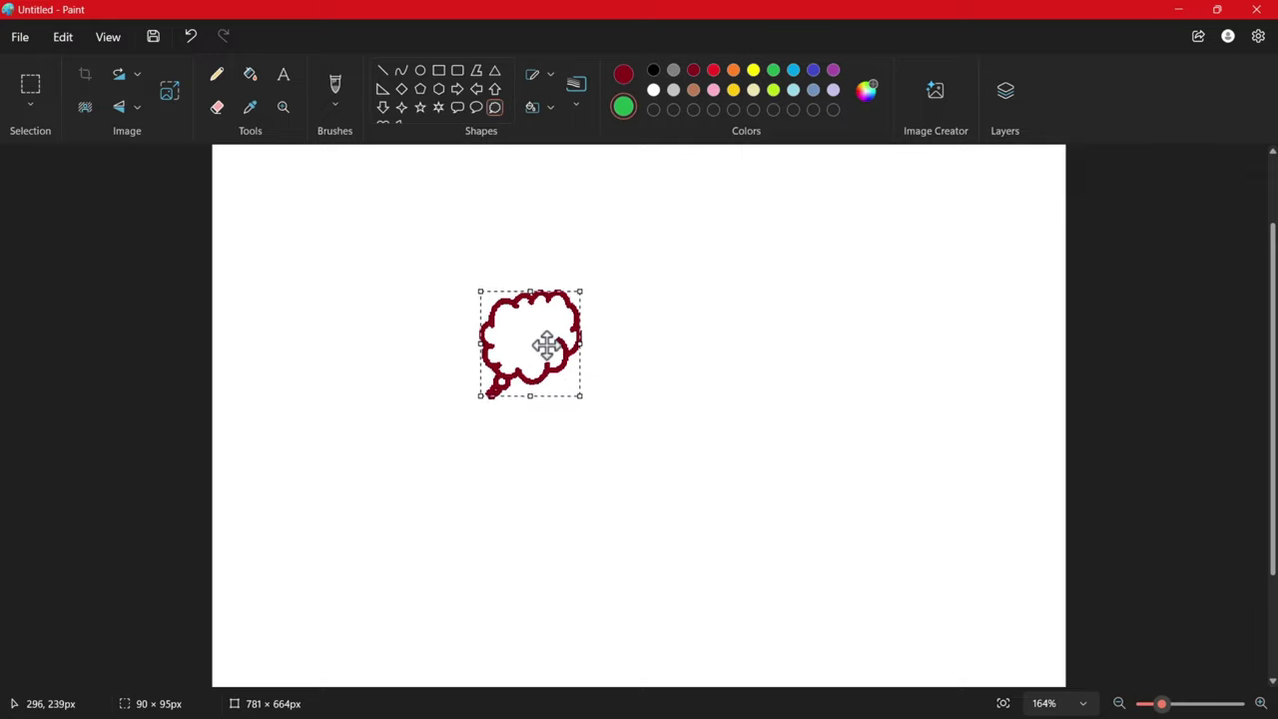
# - Deselect the thought-bubble shape and view the list of available brush types
pyautogui.click(619, 384)
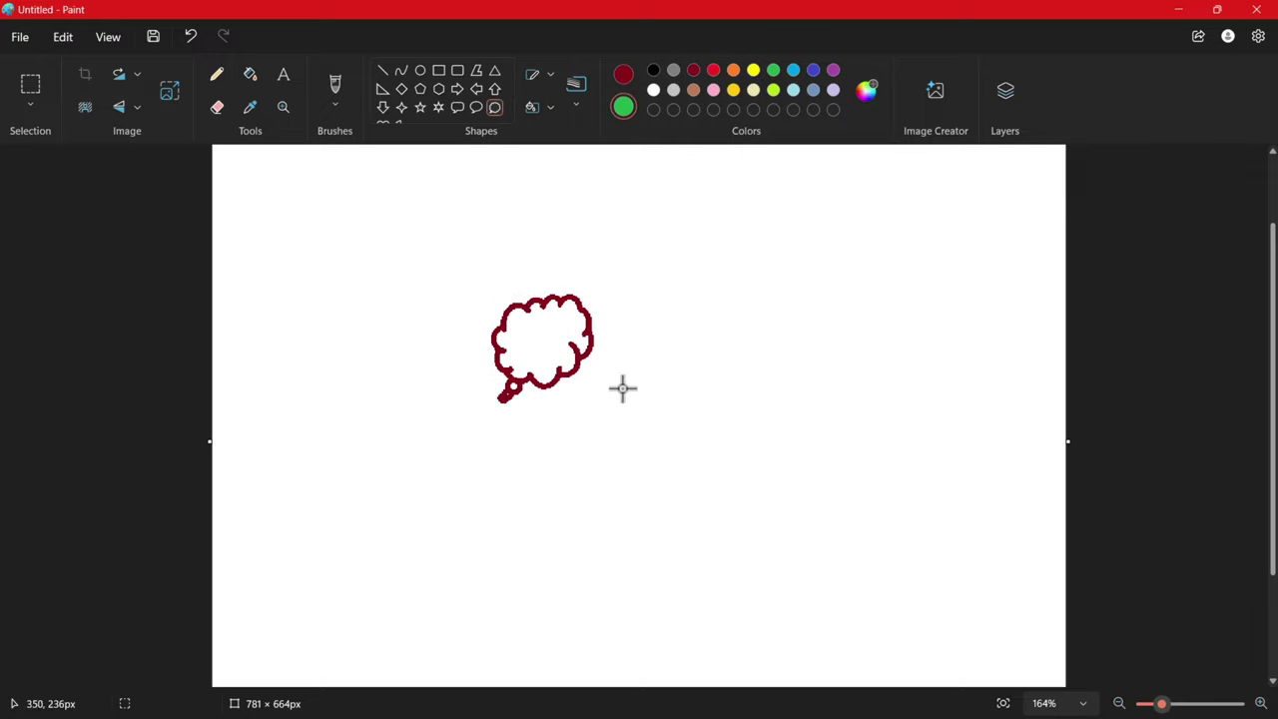
pyautogui.click(334, 103)
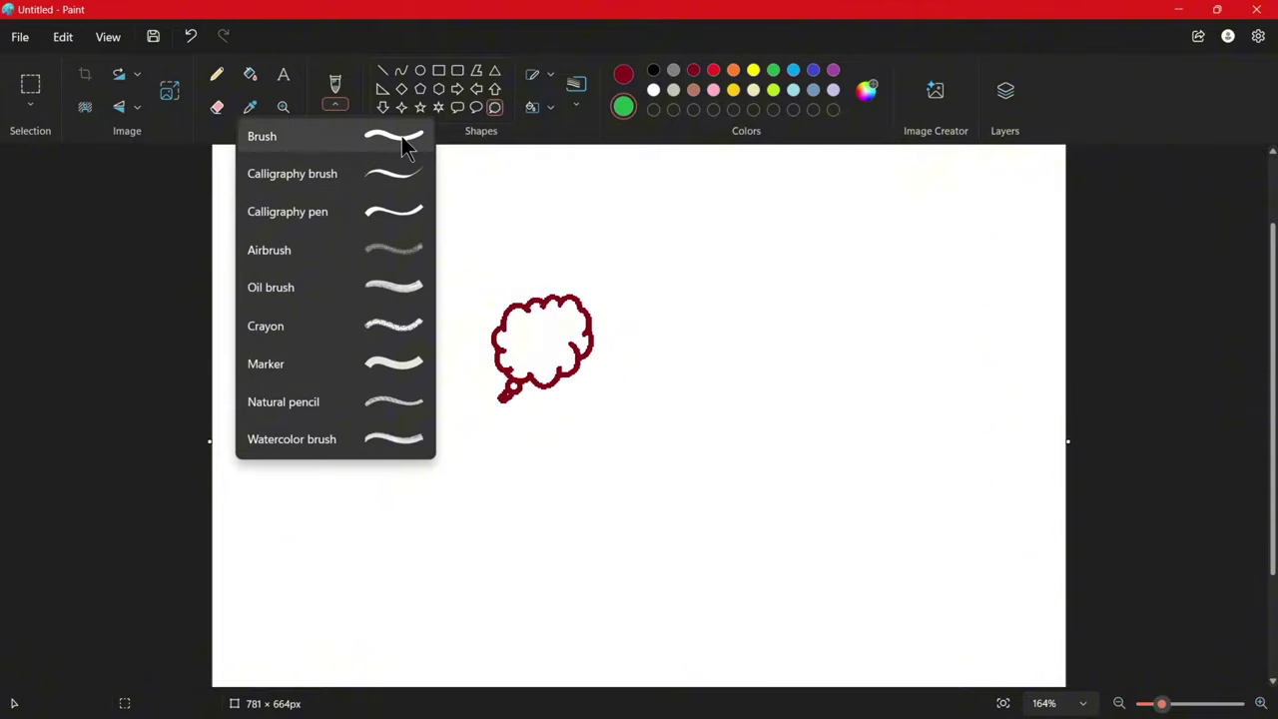
pyautogui.click(389, 229)
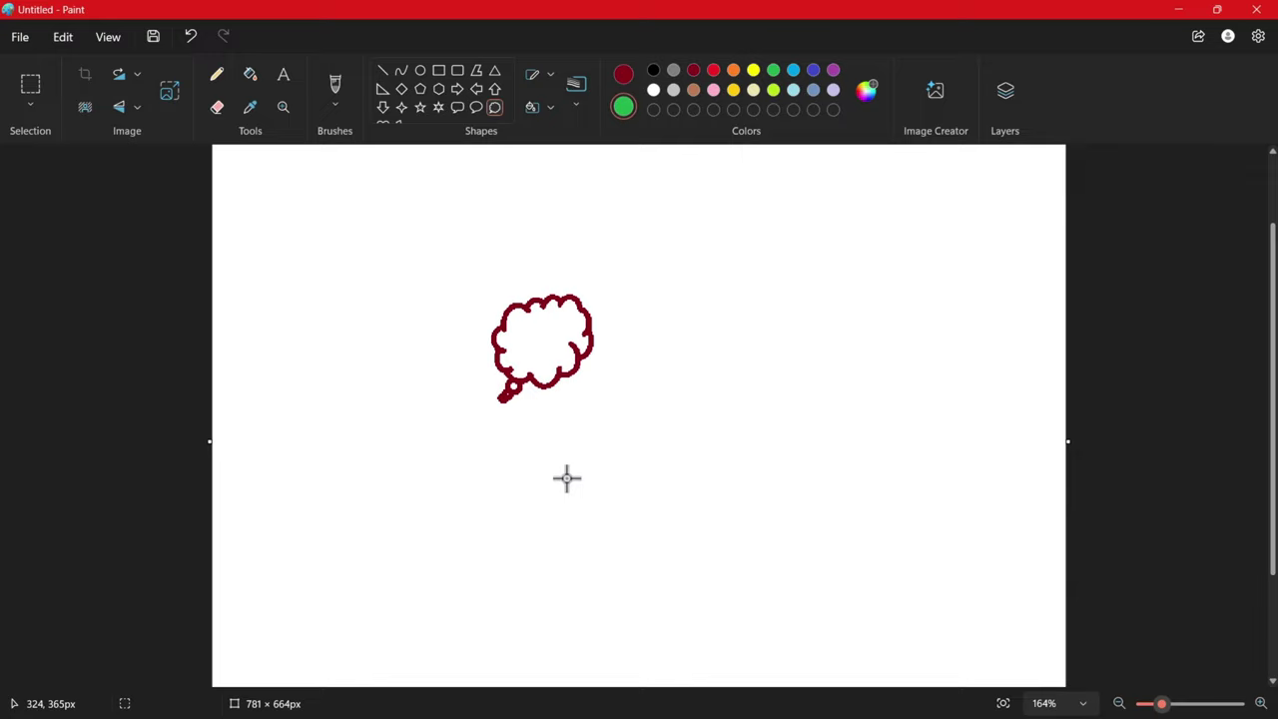
# - Select the thought bubble with a rectangular selection of about 121 × 143 px and smear a trail of copies across the canvas
pyautogui.click(36, 91)
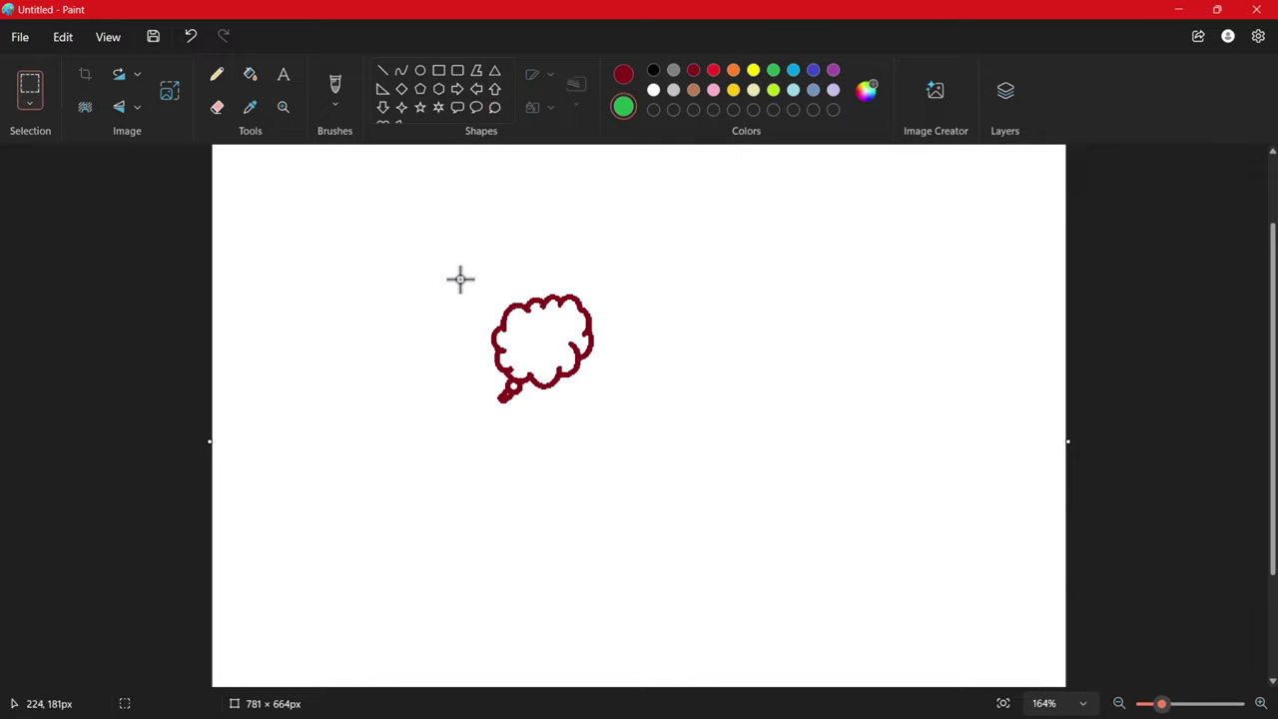
pyautogui.moveTo(475, 275); pyautogui.dragTo(605, 430)
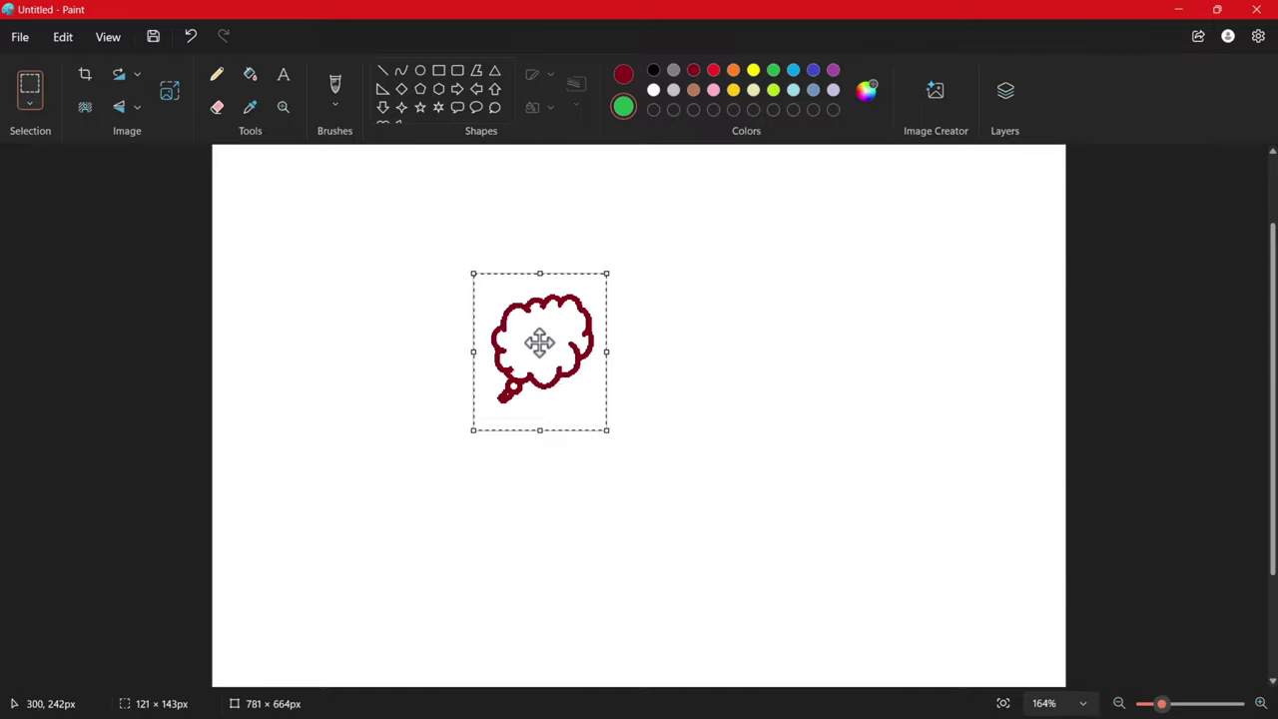
pyautogui.moveTo(539, 350)
pyautogui.mouseDown()
pyautogui.moveTo(706, 297)
pyautogui.moveTo(902, 274)
pyautogui.moveTo(536, 368)
pyautogui.moveTo(540, 384)
pyautogui.moveTo(599, 405)
pyautogui.moveTo(749, 322)
pyautogui.moveTo(788, 449)
pyautogui.moveTo(354, 437)
pyautogui.moveTo(742, 260)
pyautogui.moveTo(904, 476)
pyautogui.moveTo(429, 499)
pyautogui.moveTo(853, 255)
pyautogui.moveTo(1019, 499)
pyautogui.moveTo(524, 378)
pyautogui.mouseUp()
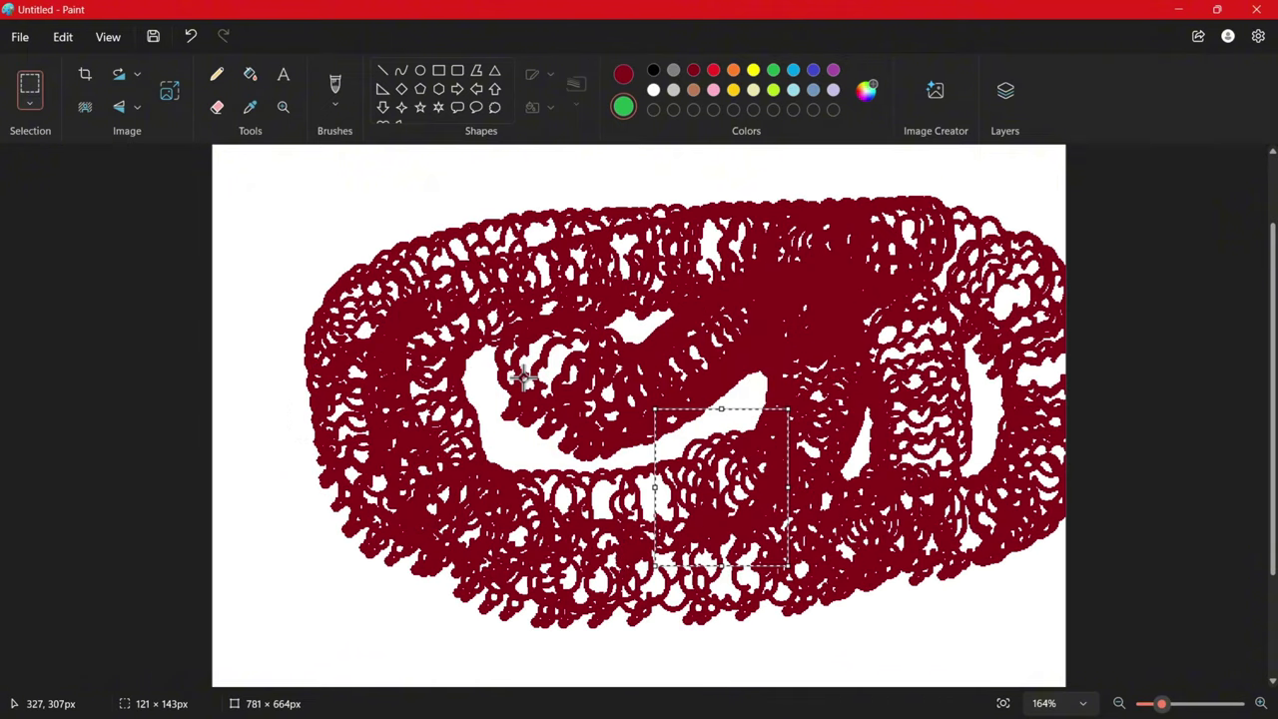
pyautogui.click(648, 329)
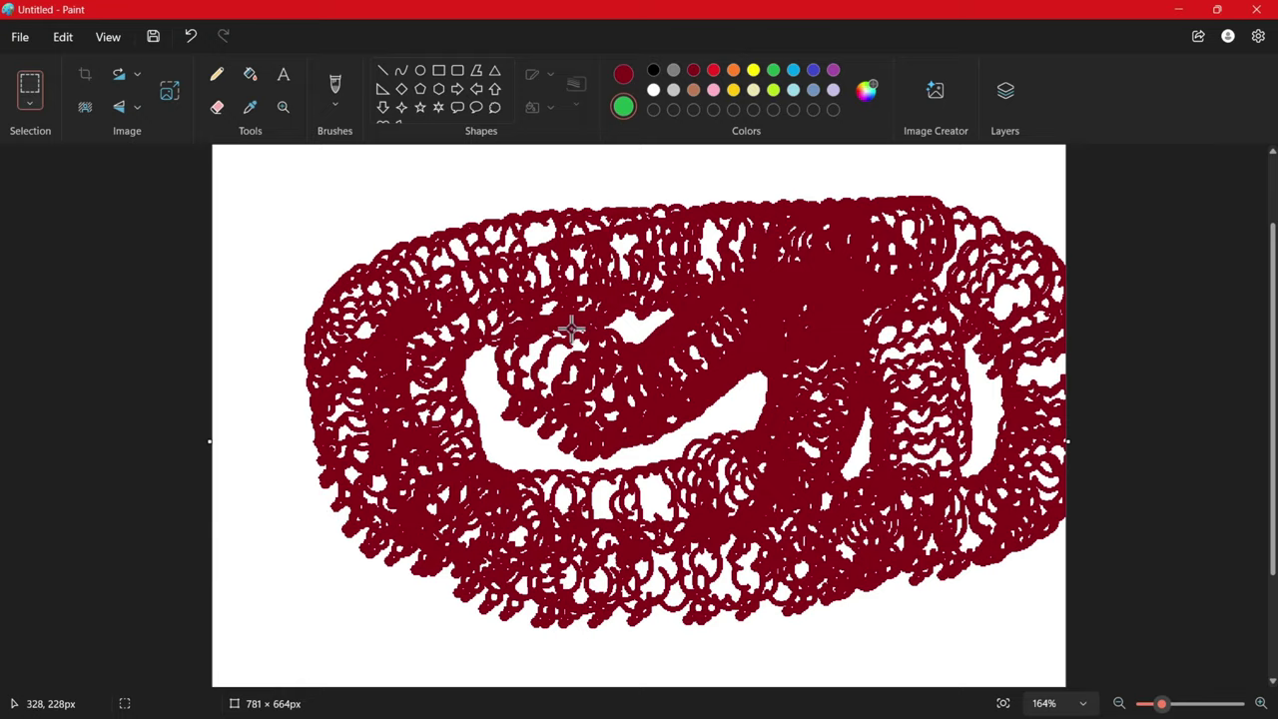
# - Undo the smeared copies and the thought bubble to return to a blank canvas
pyautogui.hotkey('ctrl', 'z')
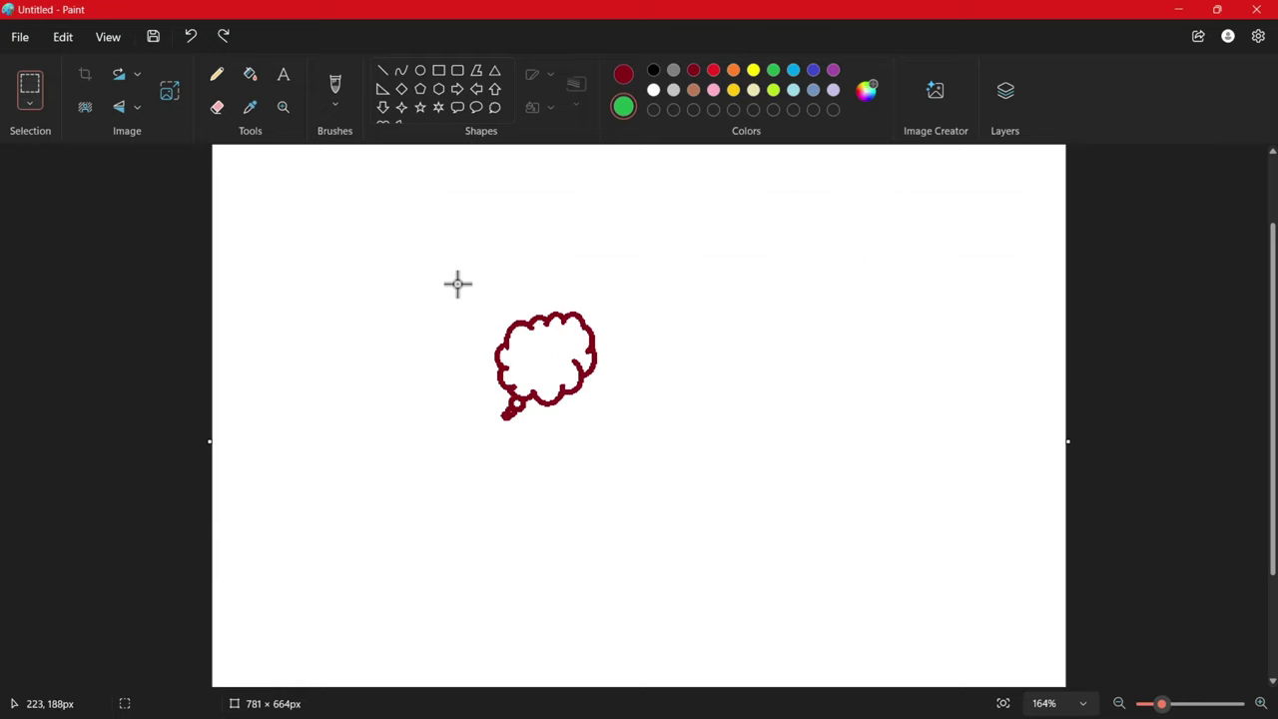
pyautogui.scroll(1, 457, 283)
pyautogui.hotkey('ctrl', 'z')
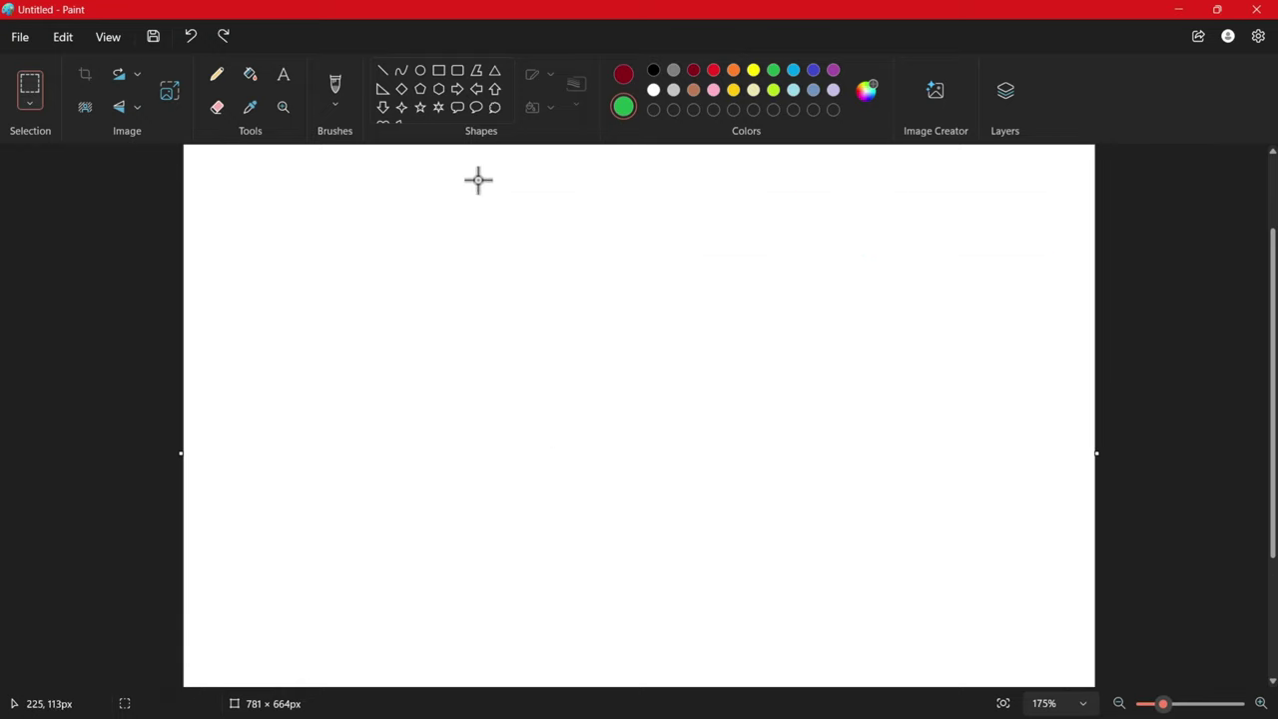
# - Draw a dark red hook-shaped curve in the upper-left part of the canvas with the Curve shape
pyautogui.click(401, 70)
pyautogui.moveTo(389, 250); pyautogui.dragTo(521, 265)
pyautogui.moveTo(444, 258); pyautogui.dragTo(411, 333)
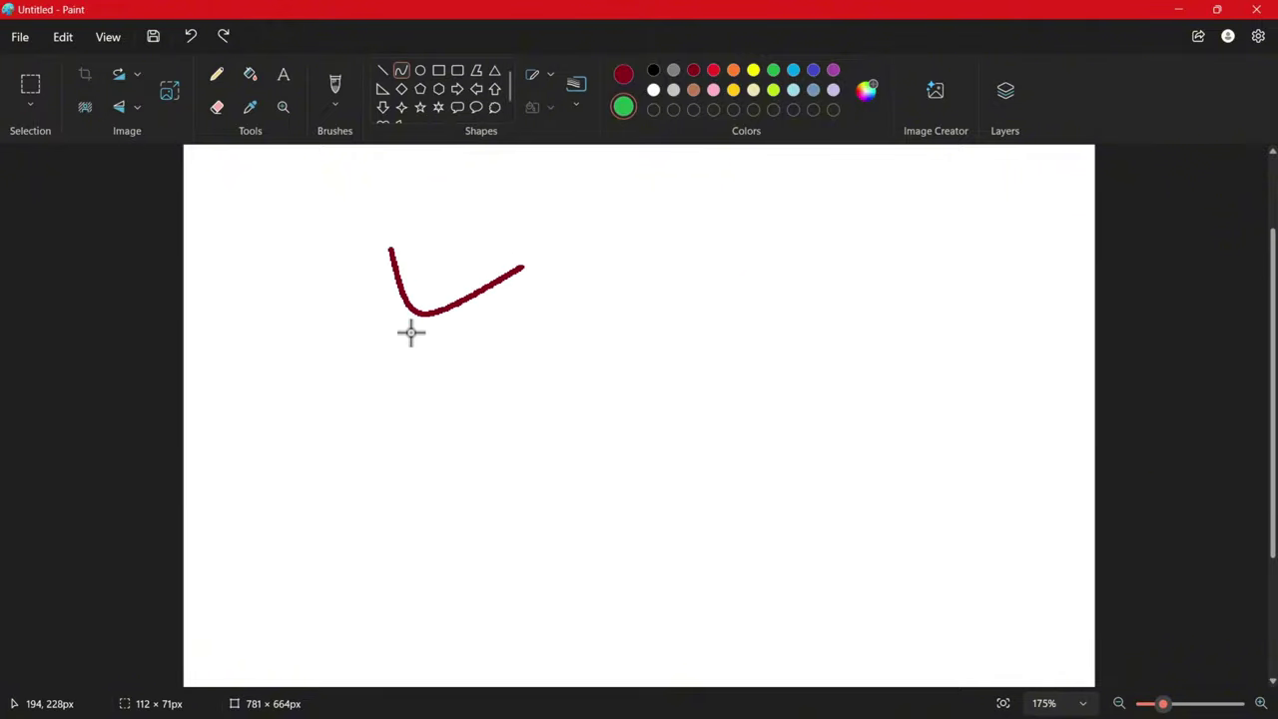
pyautogui.moveTo(473, 306); pyautogui.dragTo(548, 349)
pyautogui.click(667, 328)
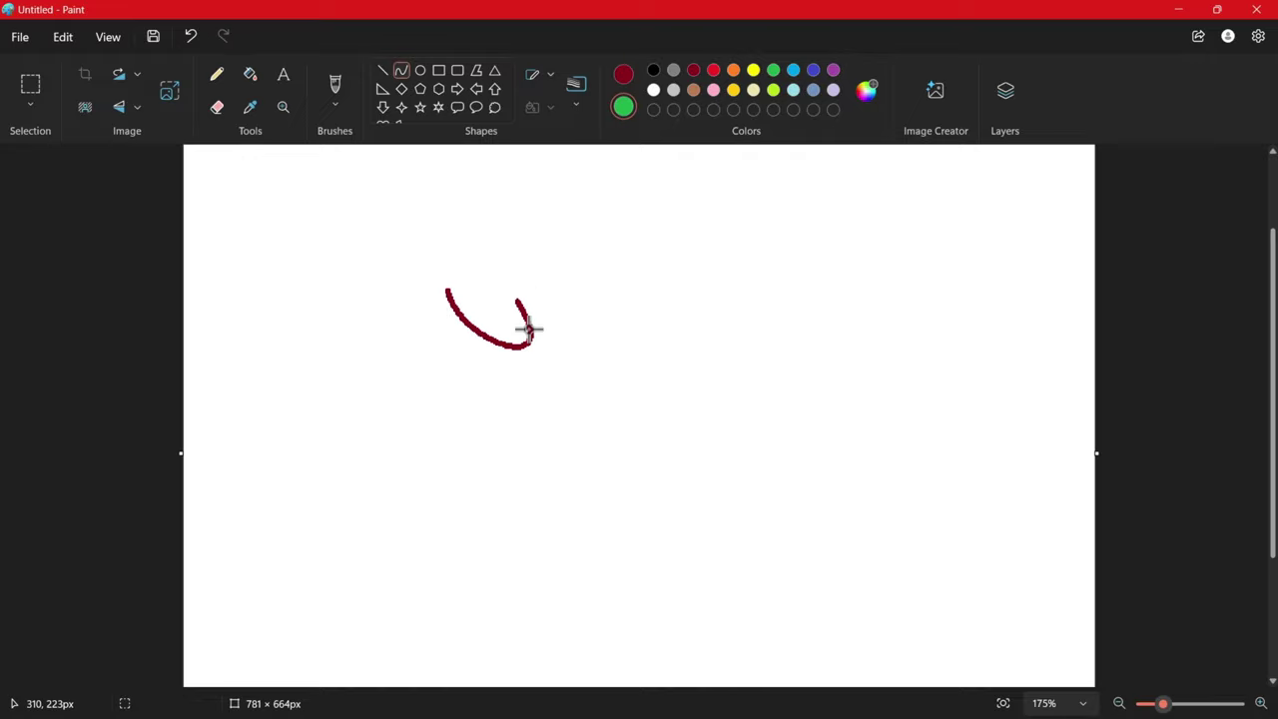
# - Select the curve with a rectangle of about 142 × 102 px and smear a trail of copies over the canvas
pyautogui.click(30, 85)
pyautogui.moveTo(399, 255); pyautogui.dragTo(568, 375)
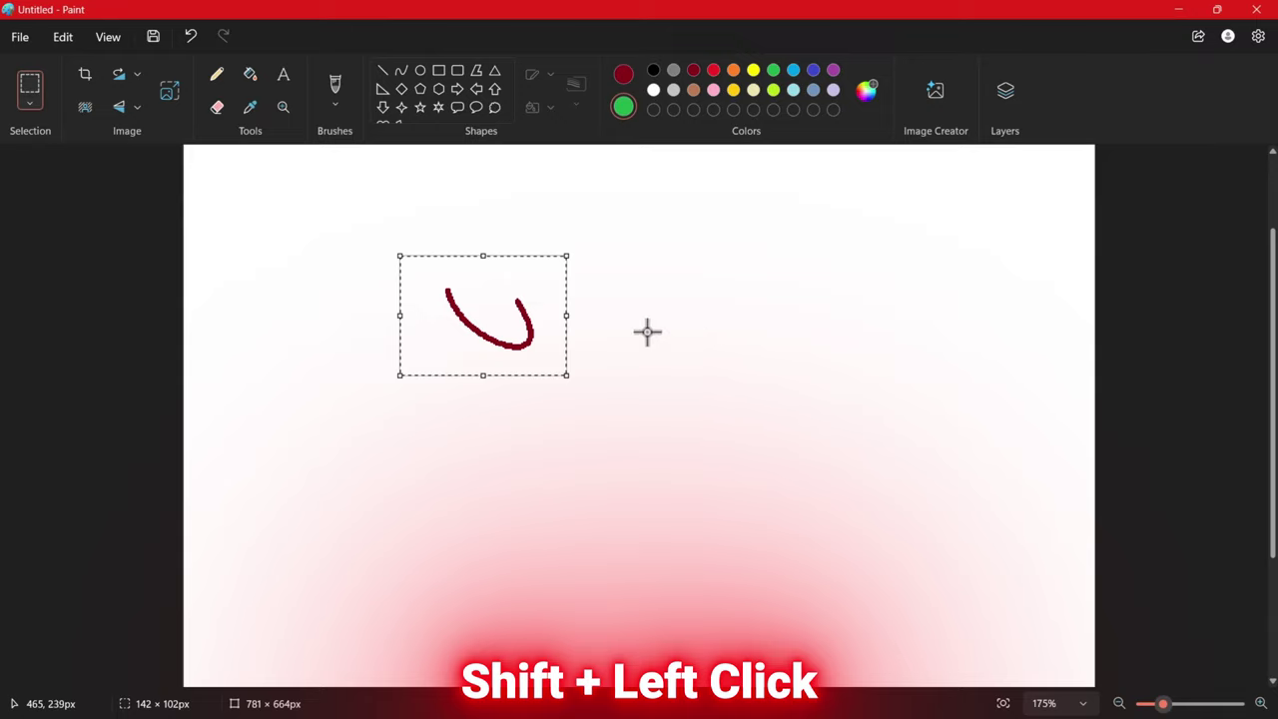
pyautogui.moveTo(479, 314)
pyautogui.mouseDown()
pyautogui.moveTo(521, 355)
pyautogui.moveTo(638, 340)
pyautogui.moveTo(767, 296)
pyautogui.moveTo(808, 360)
pyautogui.moveTo(811, 459)
pyautogui.moveTo(784, 505)
pyautogui.moveTo(447, 486)
pyautogui.moveTo(372, 388)
pyautogui.moveTo(399, 268)
pyautogui.moveTo(591, 238)
pyautogui.moveTo(881, 246)
pyautogui.moveTo(933, 515)
pyautogui.moveTo(922, 554)
pyautogui.moveTo(692, 563)
pyautogui.moveTo(506, 550)
pyautogui.moveTo(346, 517)
pyautogui.moveTo(265, 358)
pyautogui.moveTo(297, 244)
pyautogui.moveTo(499, 200)
pyautogui.moveTo(941, 195)
pyautogui.moveTo(1039, 216)
pyautogui.moveTo(1017, 371)
pyautogui.moveTo(1018, 539)
pyautogui.moveTo(914, 573)
pyautogui.moveTo(346, 558)
pyautogui.moveTo(198, 446)
pyautogui.moveTo(190, 246)
pyautogui.moveTo(229, 174)
pyautogui.moveTo(471, 155)
pyautogui.moveTo(997, 158)
pyautogui.moveTo(1093, 175)
pyautogui.moveTo(1053, 595)
pyautogui.moveTo(920, 653)
pyautogui.moveTo(539, 634)
pyautogui.moveTo(226, 594)
pyautogui.moveTo(231, 415)
pyautogui.moveTo(628, 441)
pyautogui.moveTo(899, 409)
pyautogui.moveTo(470, 369)
pyautogui.moveTo(732, 378)
pyautogui.moveTo(368, 381)
pyautogui.moveTo(443, 324)
pyautogui.moveTo(592, 242)
pyautogui.mouseUp()
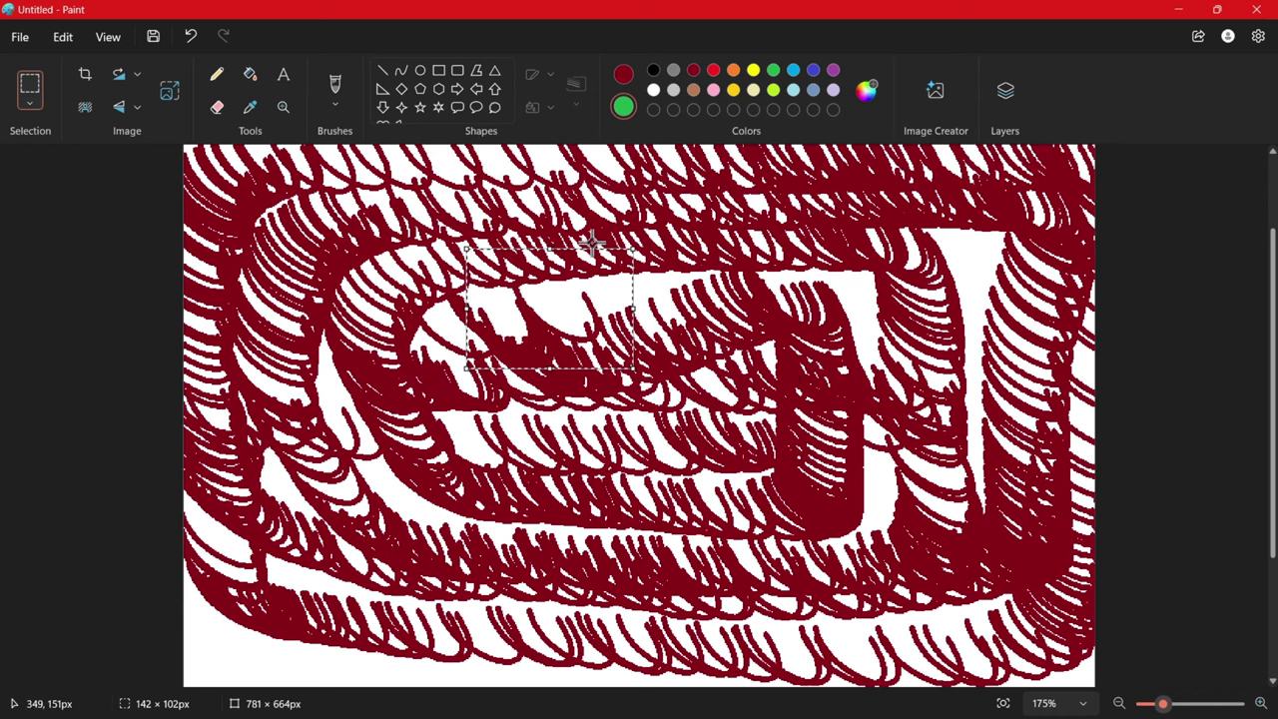
# - Delete all of the smeared curves from the canvas
pyautogui.hotkey('ctrl', 'a')
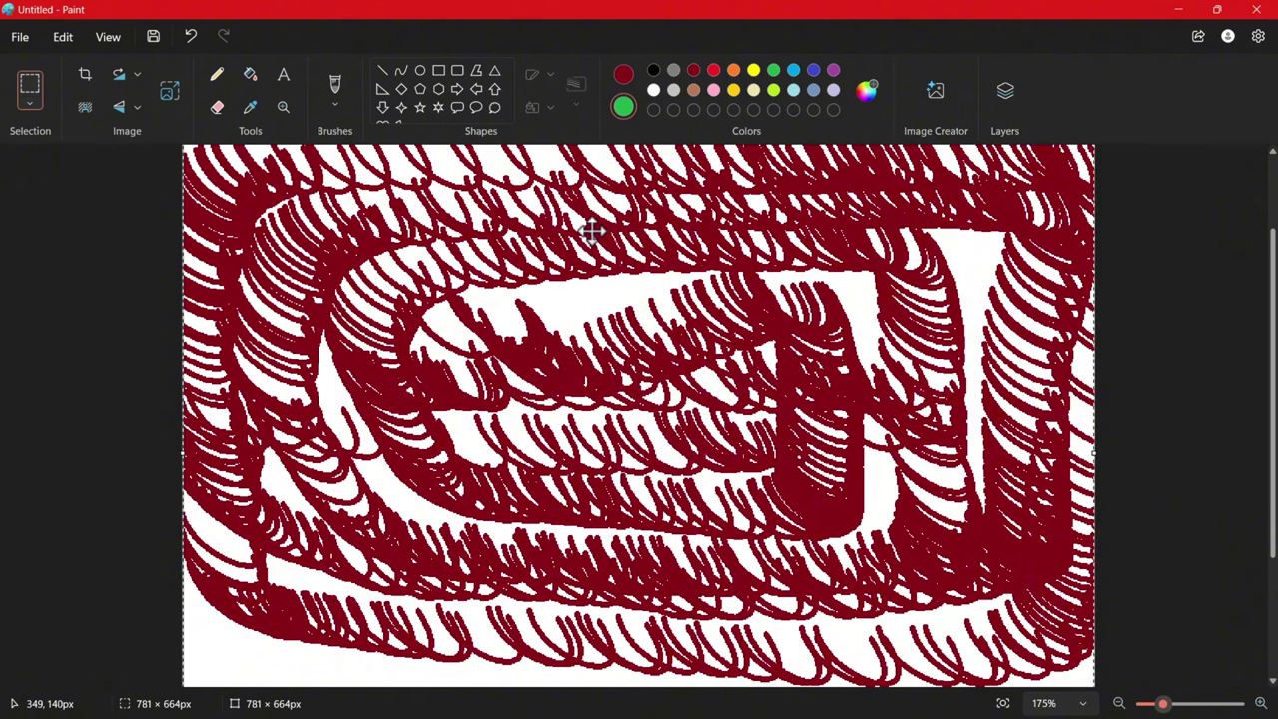
pyautogui.press('Delete')
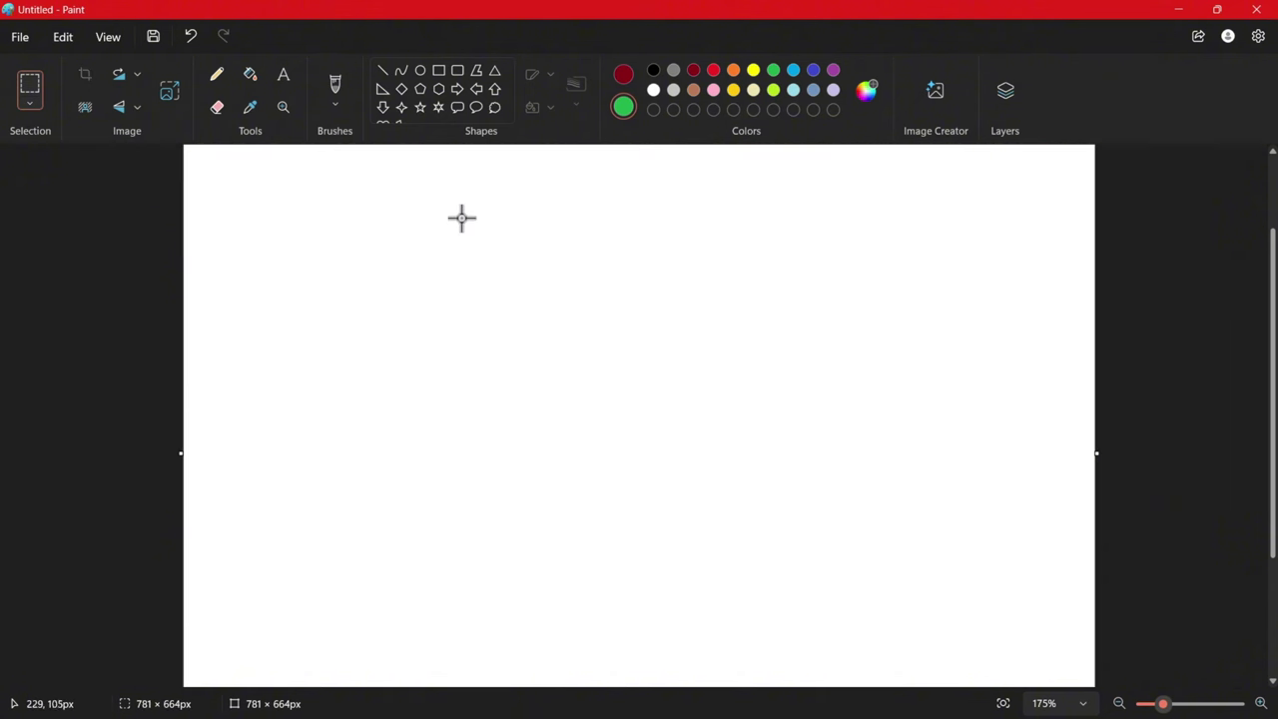
# - Draw a dark red face outline: a circle about 166 px wide, two elliptical eyes and an elliptical mouth about 81 × 33 px
pyautogui.click(419, 70)
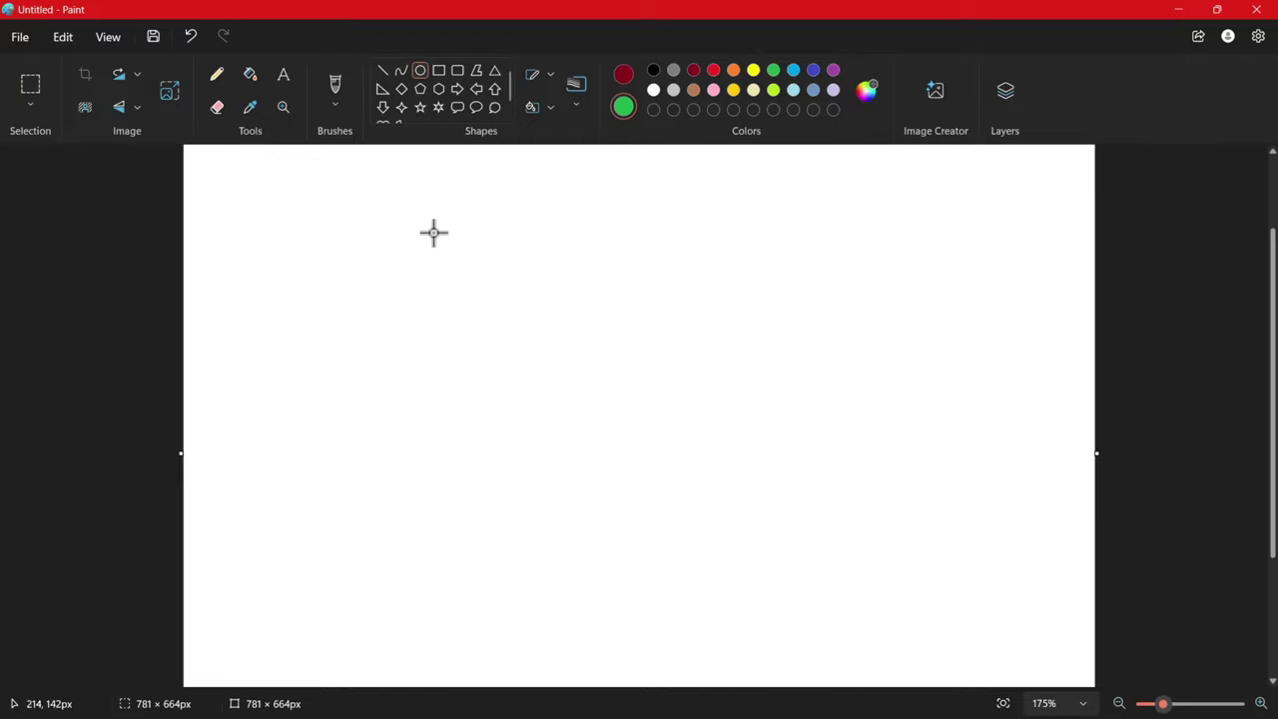
pyautogui.moveTo(414, 206); pyautogui.dragTo(608, 411)
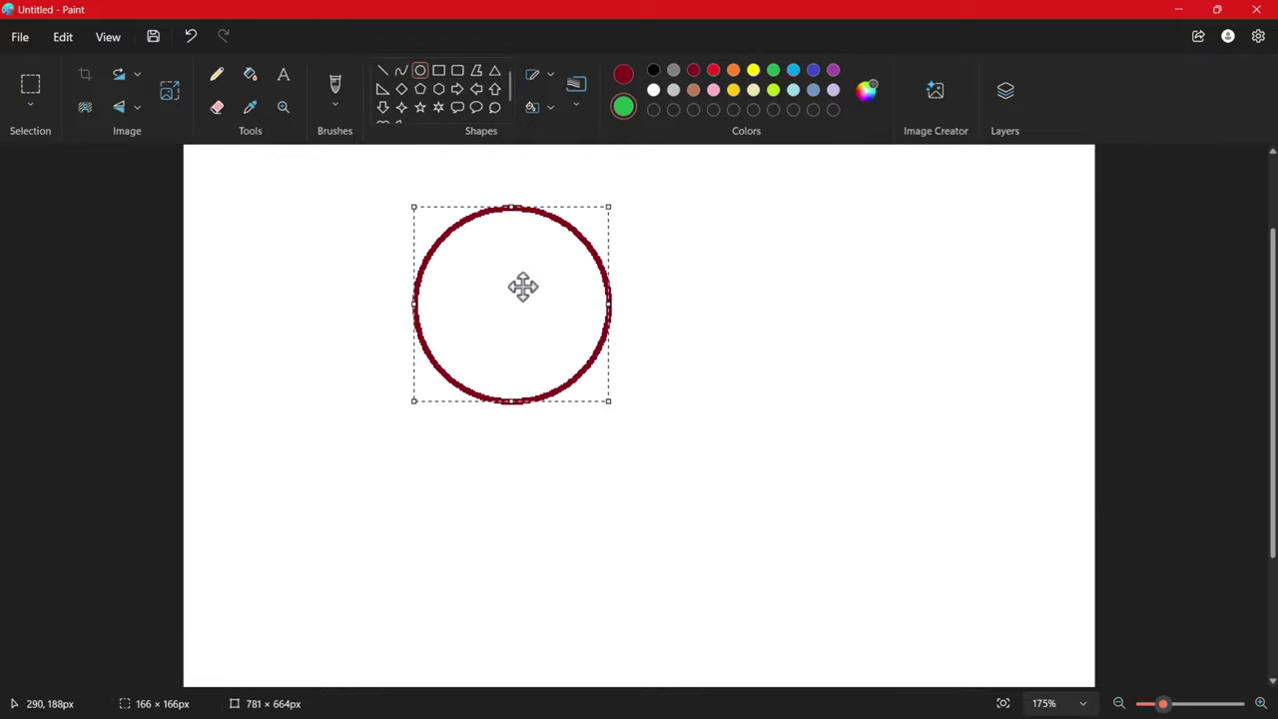
pyautogui.click(757, 306)
pyautogui.moveTo(450, 270); pyautogui.dragTo(598, 314)
pyautogui.click(645, 280)
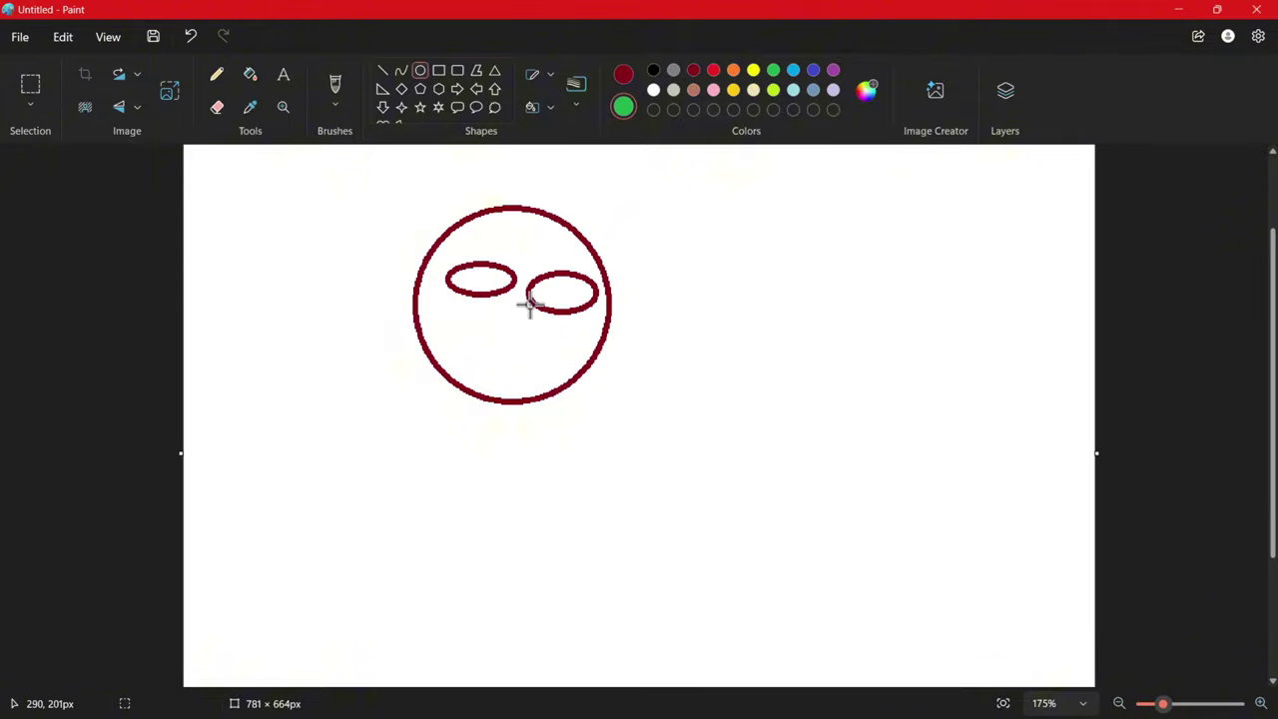
pyautogui.moveTo(460, 332); pyautogui.dragTo(557, 372)
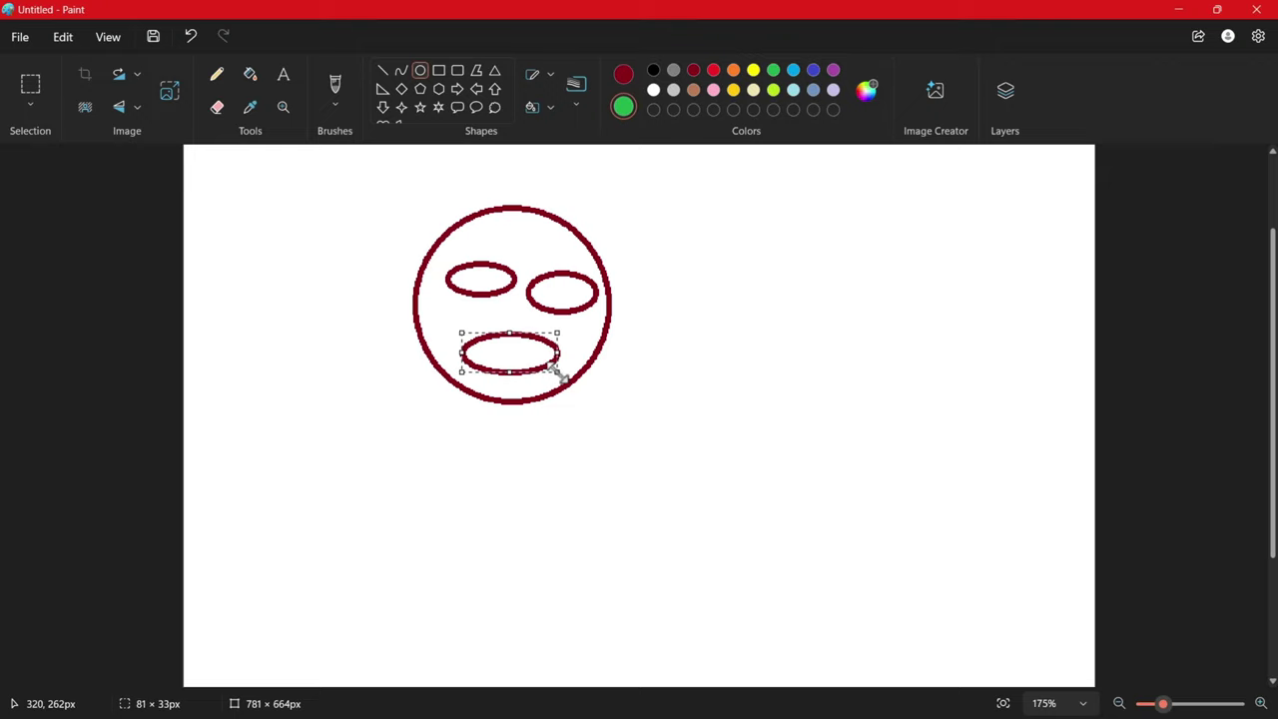
pyautogui.click(662, 322)
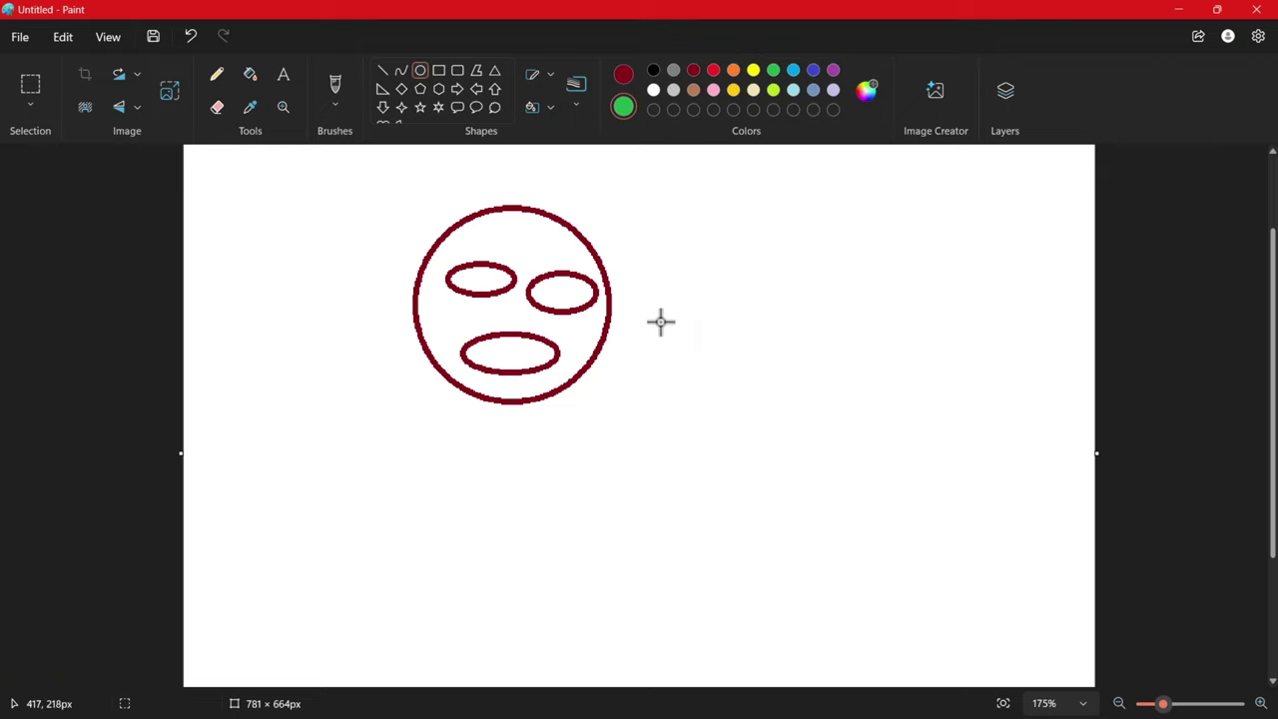
# - Try to fill the face with yellow set as the secondary colour, and undo the fill
pyautogui.click(250, 74)
pyautogui.click(753, 71)
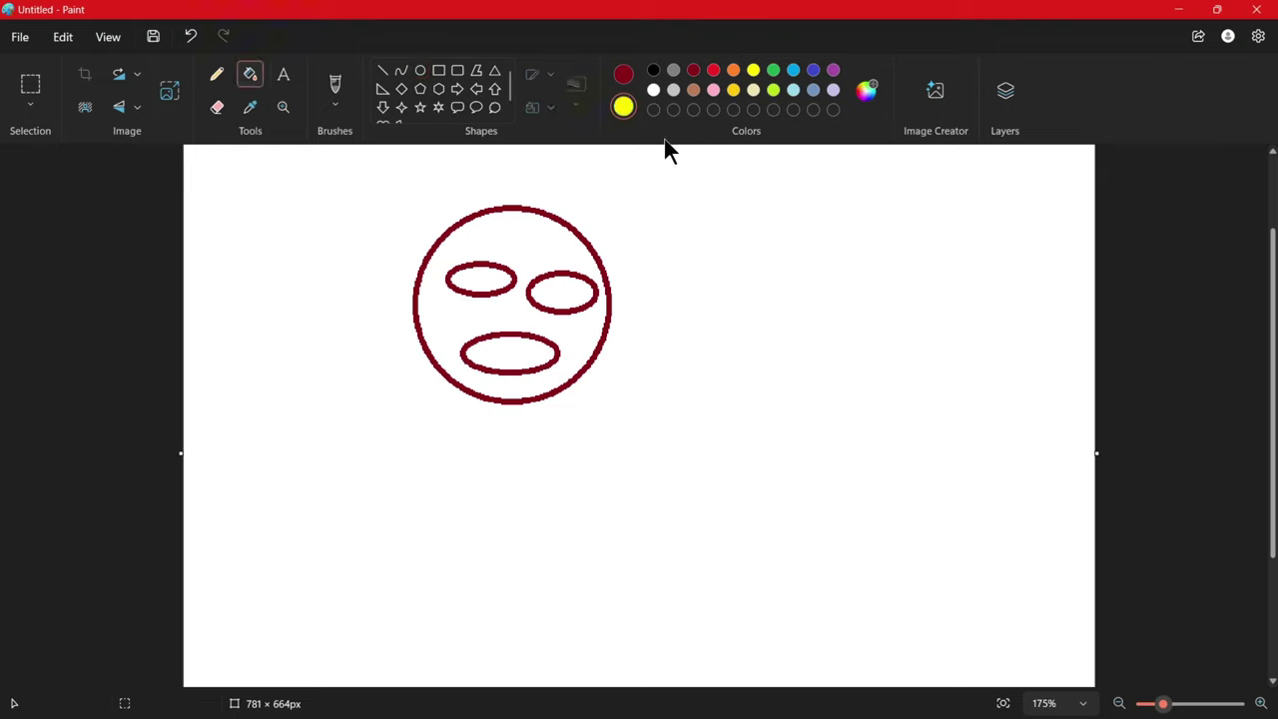
pyautogui.click(550, 229)
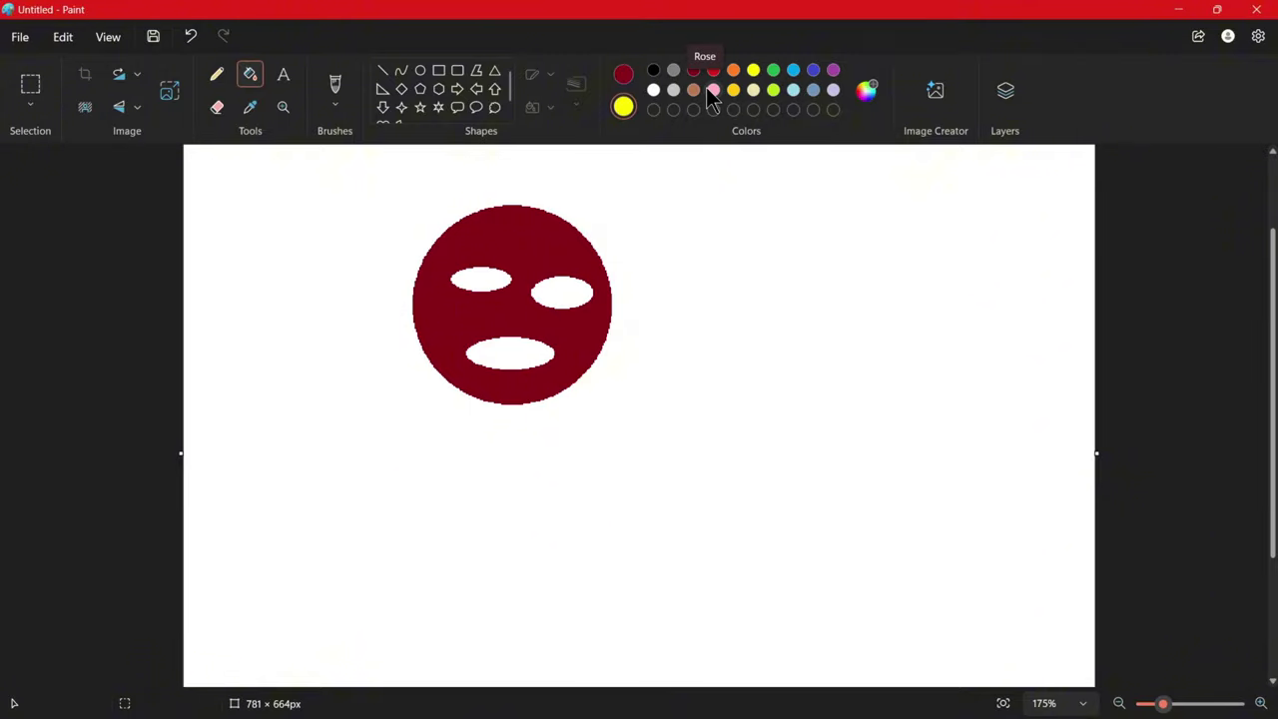
pyautogui.hotkey('ctrl', 'z')
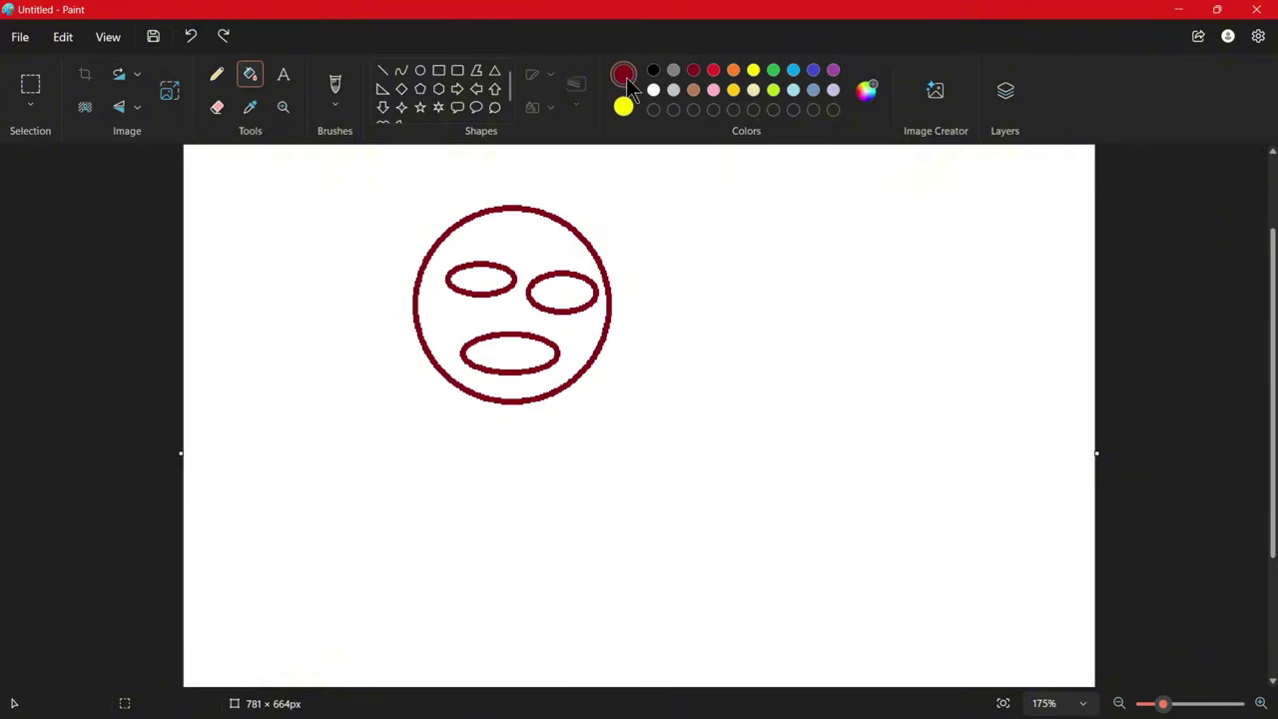
# - Colour the face with the Fill tool, using yellow for the skin, red for both eyes and rose for the mouth
pyautogui.click(735, 88)
pyautogui.click(540, 303)
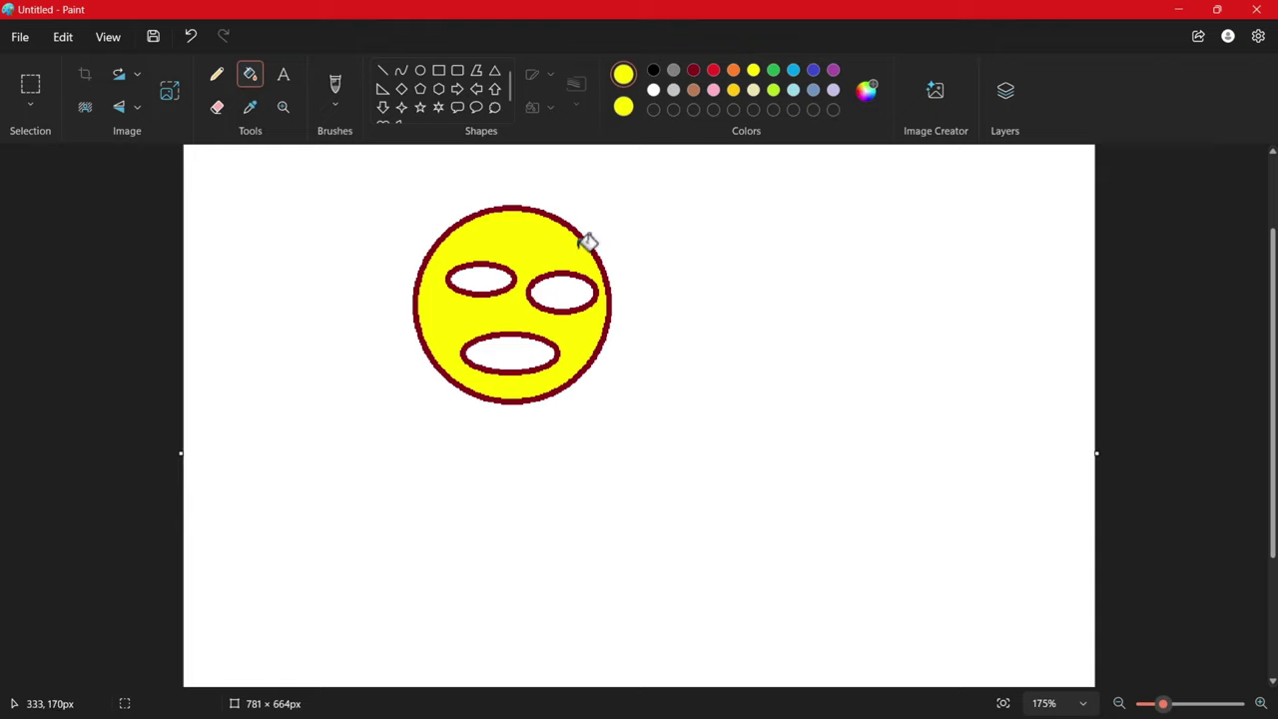
pyautogui.click(713, 70)
pyautogui.click(564, 292)
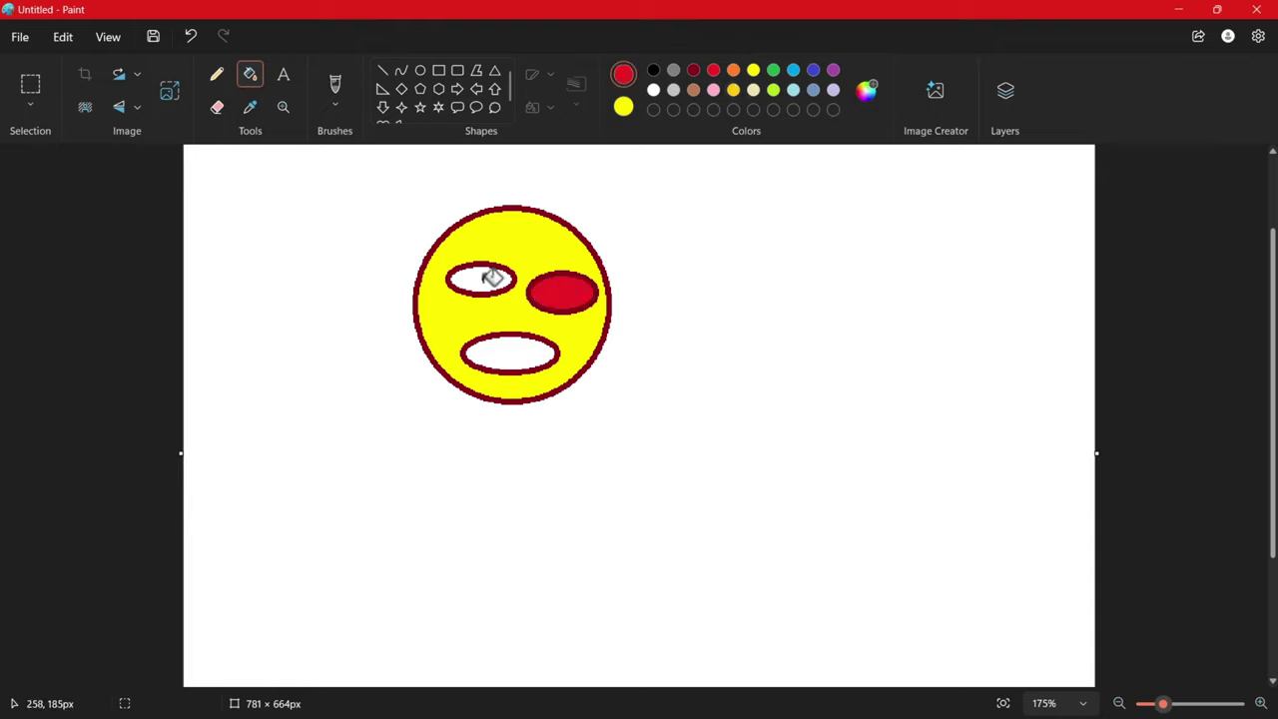
pyautogui.click(489, 278)
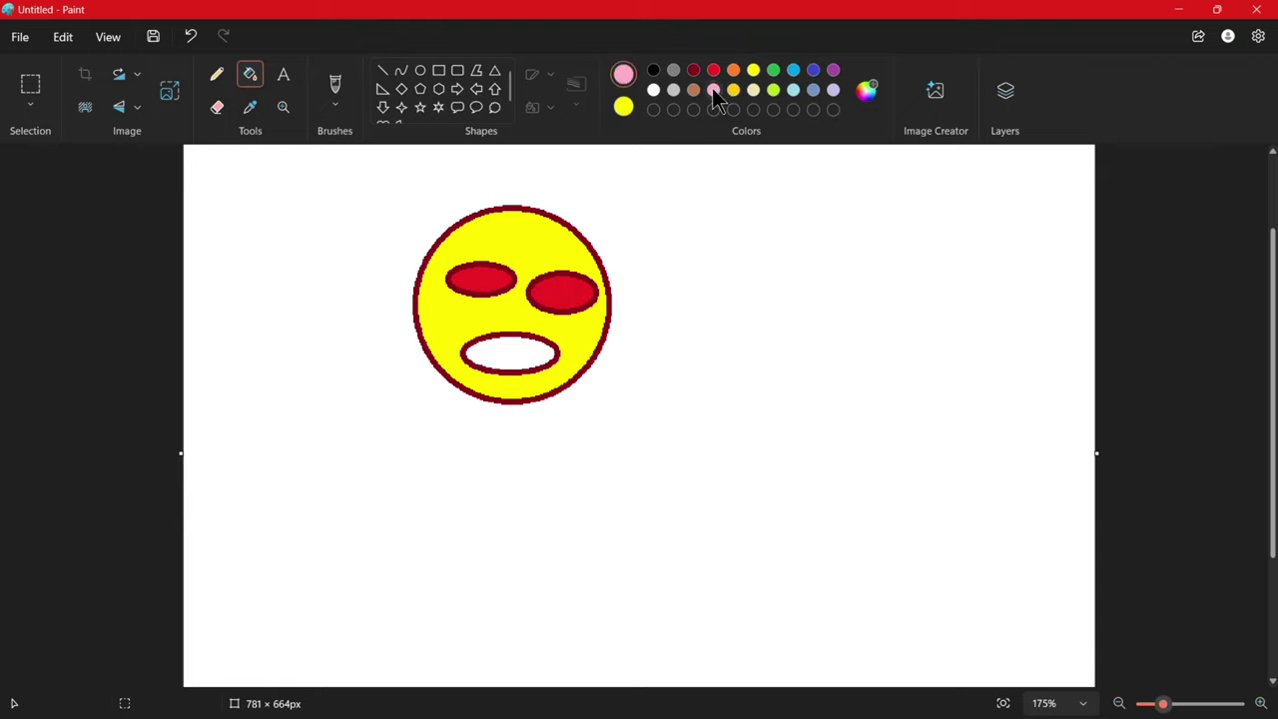
pyautogui.click(517, 349)
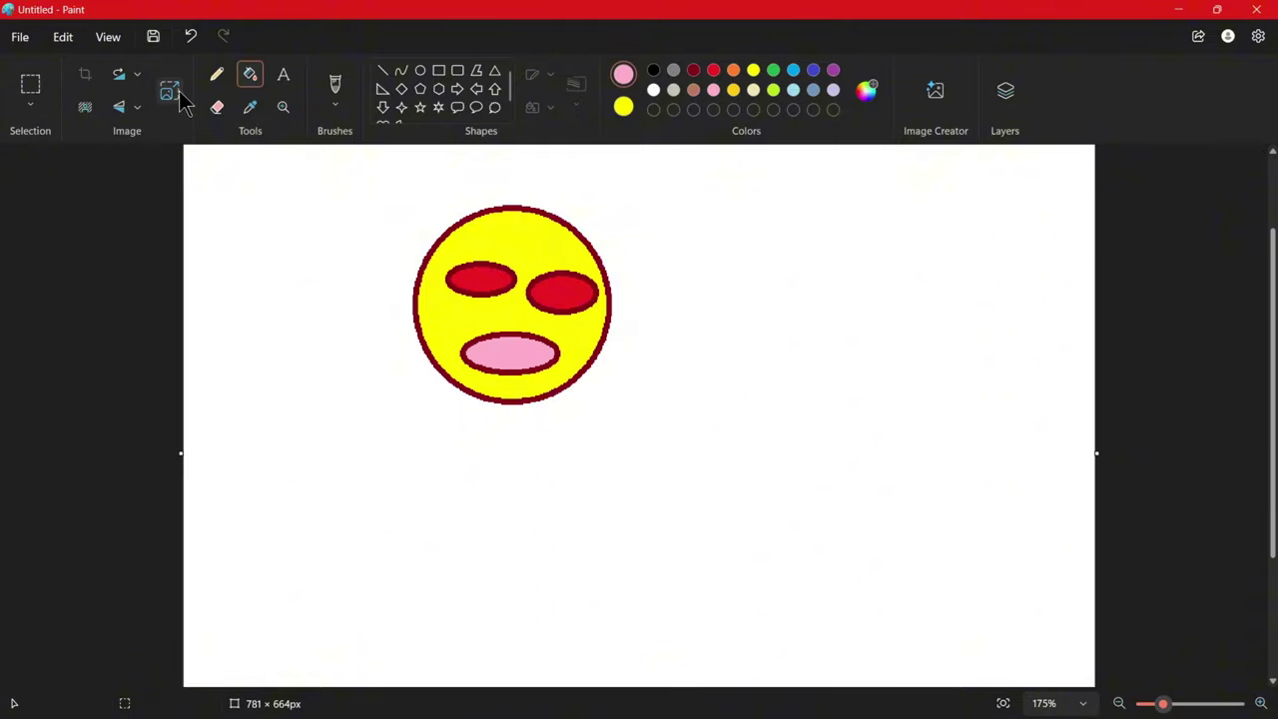
# - Select the coloured face with a rectangle of about 234 × 216 px and smear overlapping copies around the canvas, ending deselected
pyautogui.click(30, 85)
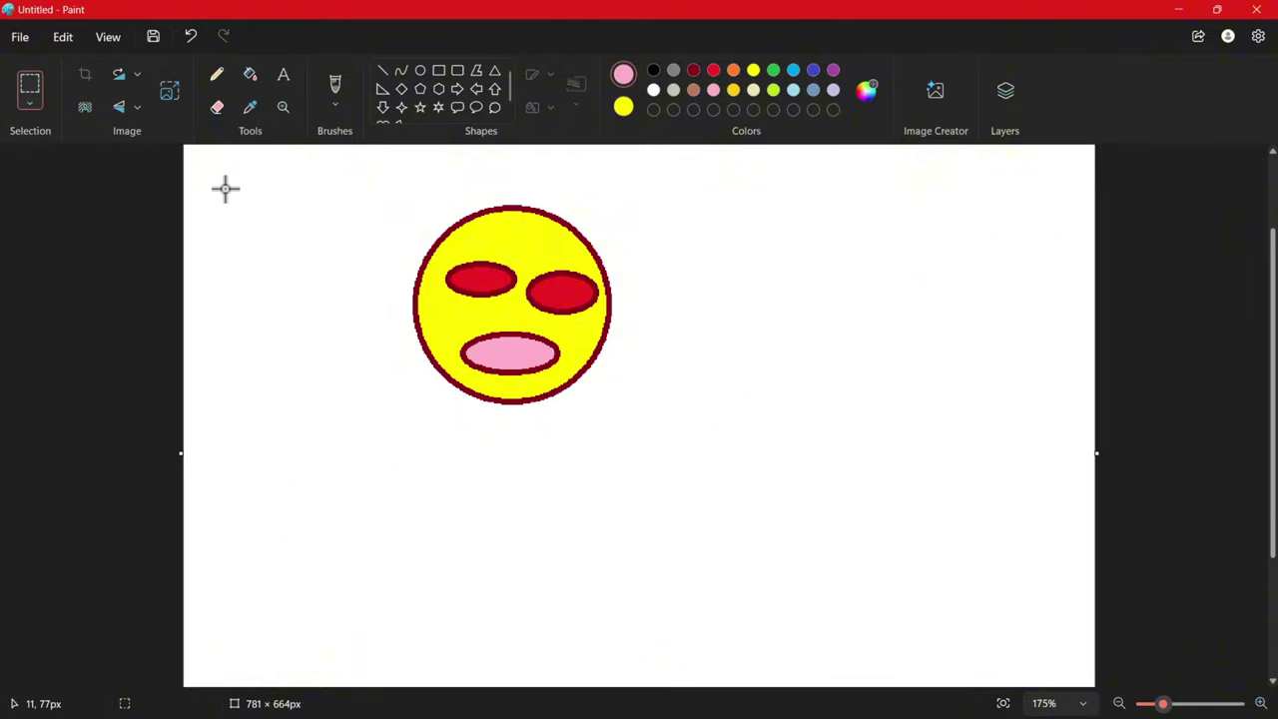
pyautogui.moveTo(372, 184); pyautogui.dragTo(647, 435)
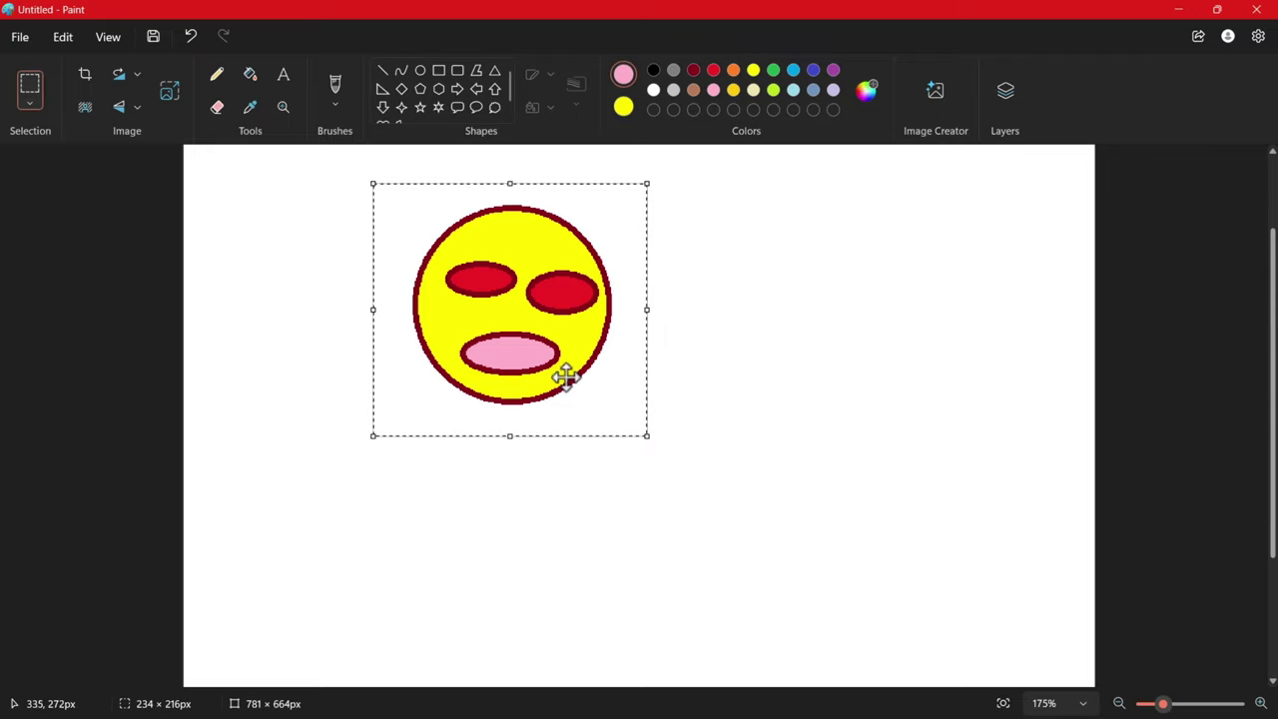
pyautogui.moveTo(521, 319)
pyautogui.mouseDown()
pyautogui.moveTo(729, 295)
pyautogui.moveTo(868, 314)
pyautogui.moveTo(935, 449)
pyautogui.moveTo(654, 497)
pyautogui.moveTo(506, 428)
pyautogui.moveTo(631, 353)
pyautogui.moveTo(798, 330)
pyautogui.moveTo(709, 277)
pyautogui.moveTo(517, 309)
pyautogui.moveTo(433, 380)
pyautogui.moveTo(340, 370)
pyautogui.moveTo(421, 289)
pyautogui.moveTo(648, 350)
pyautogui.moveTo(844, 334)
pyautogui.moveTo(798, 427)
pyautogui.moveTo(581, 447)
pyautogui.moveTo(592, 321)
pyautogui.moveTo(842, 316)
pyautogui.moveTo(652, 377)
pyautogui.moveTo(440, 392)
pyautogui.moveTo(609, 318)
pyautogui.moveTo(799, 282)
pyautogui.moveTo(602, 395)
pyautogui.moveTo(600, 489)
pyautogui.moveTo(480, 341)
pyautogui.moveTo(563, 282)
pyautogui.moveTo(365, 318)
pyautogui.moveTo(552, 353)
pyautogui.moveTo(637, 345)
pyautogui.moveTo(826, 432)
pyautogui.moveTo(756, 313)
pyautogui.moveTo(437, 381)
pyautogui.moveTo(457, 287)
pyautogui.moveTo(750, 382)
pyautogui.moveTo(645, 358)
pyautogui.moveTo(846, 381)
pyautogui.moveTo(839, 352)
pyautogui.moveTo(504, 403)
pyautogui.moveTo(468, 326)
pyautogui.moveTo(499, 320)
pyautogui.mouseUp()
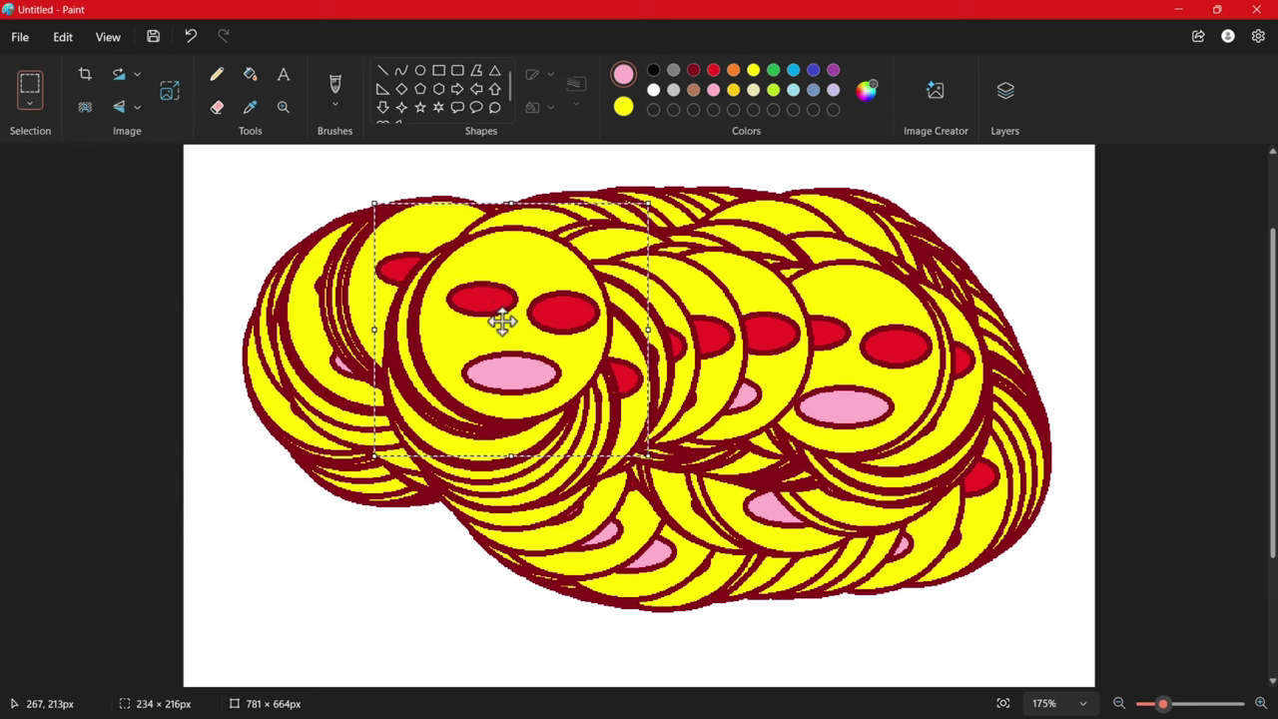
pyautogui.moveTo(550, 353)
pyautogui.mouseDown()
pyautogui.moveTo(728, 428)
pyautogui.moveTo(713, 357)
pyautogui.moveTo(468, 357)
pyautogui.moveTo(540, 361)
pyautogui.mouseUp()
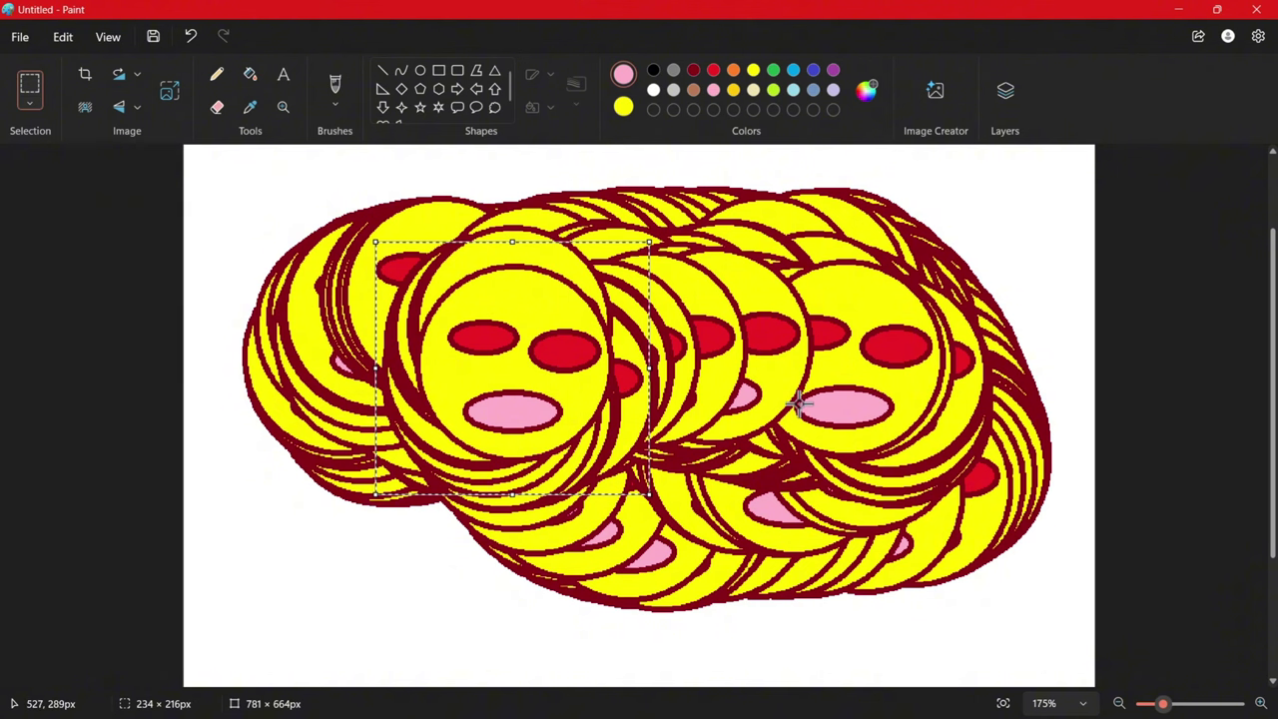
pyautogui.moveTo(593, 294)
pyautogui.mouseDown()
pyautogui.moveTo(865, 297)
pyautogui.moveTo(594, 384)
pyautogui.moveTo(454, 347)
pyautogui.moveTo(556, 290)
pyautogui.mouseUp()
pyautogui.press('Escape')
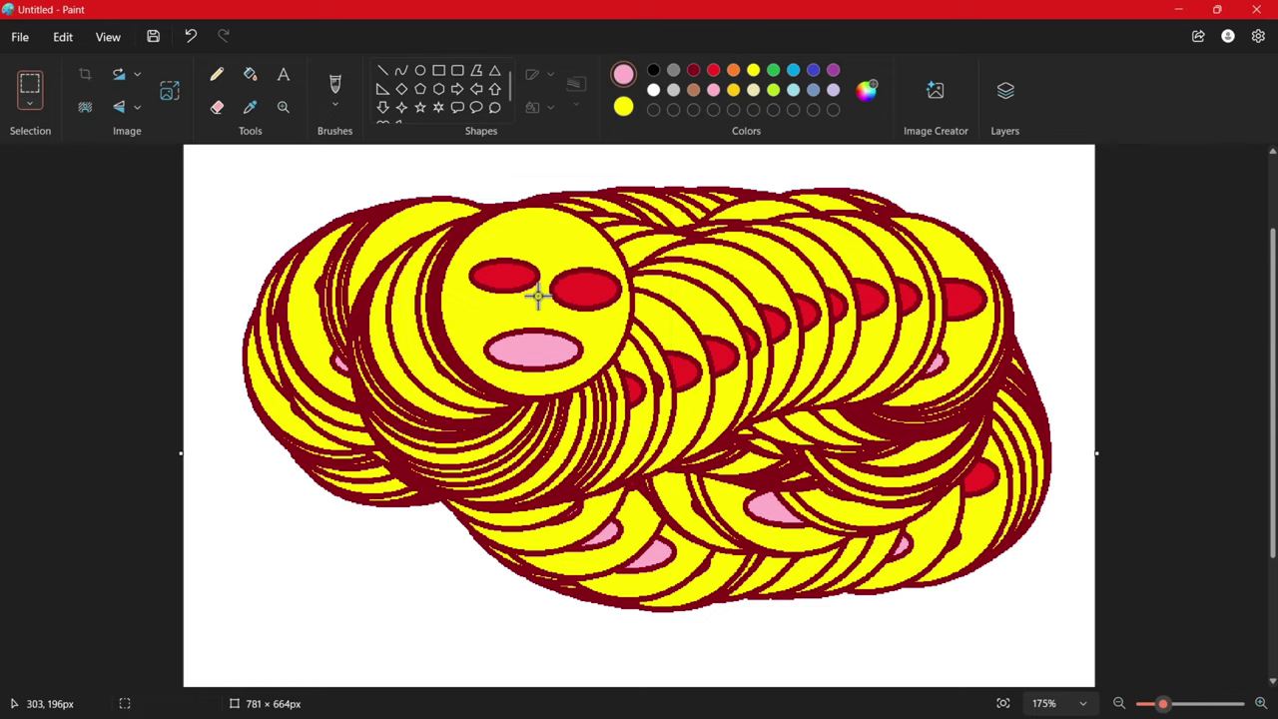
# - Clear the whole canvas of the overlapping face copies
pyautogui.hotkey('ctrl', 'a')
pyautogui.press('Delete')
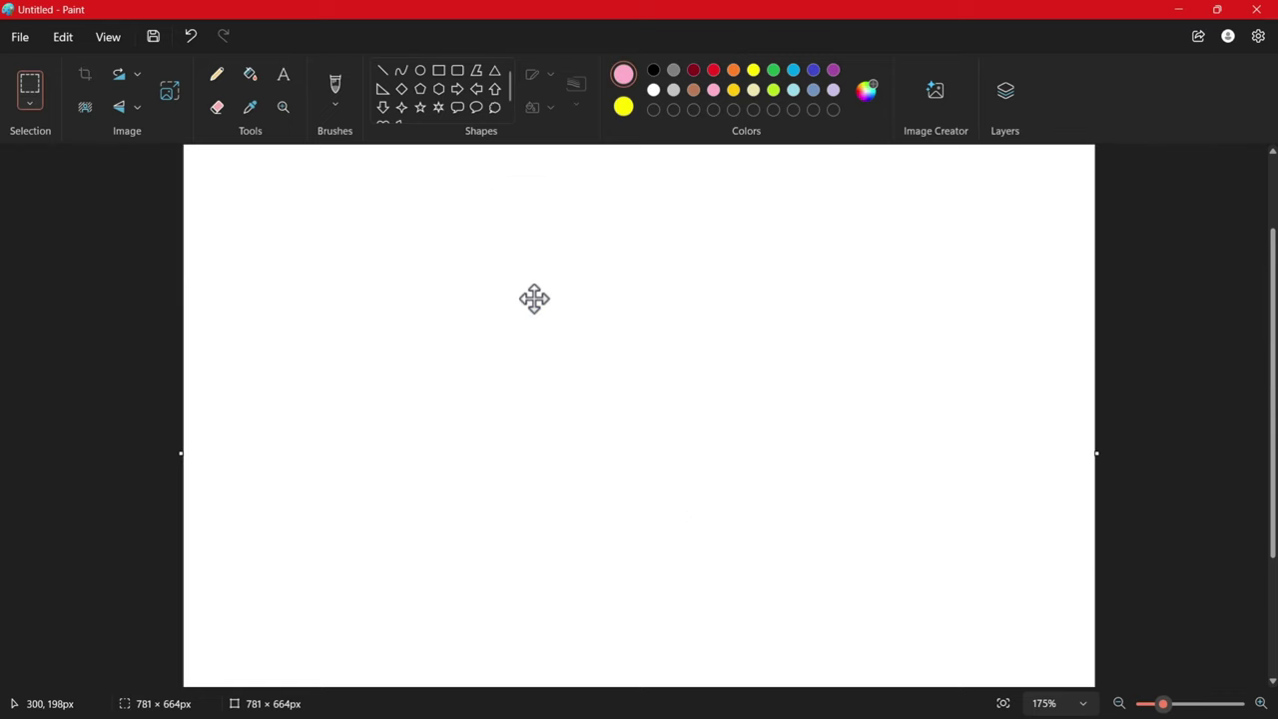
# - Draw a black diagonal line of about 408 × 467 px cutting off the canvas's lower-left corner
pyautogui.scroll(-3, 534, 298)
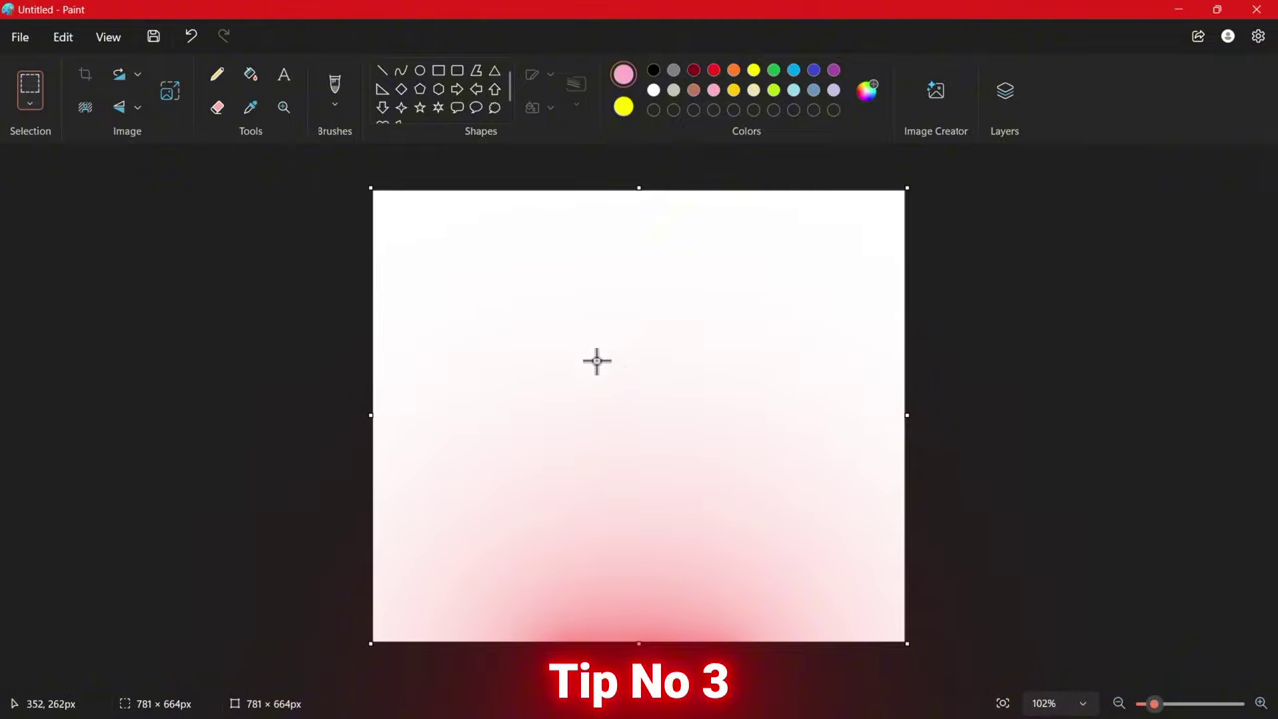
pyautogui.click(383, 71)
pyautogui.click(653, 72)
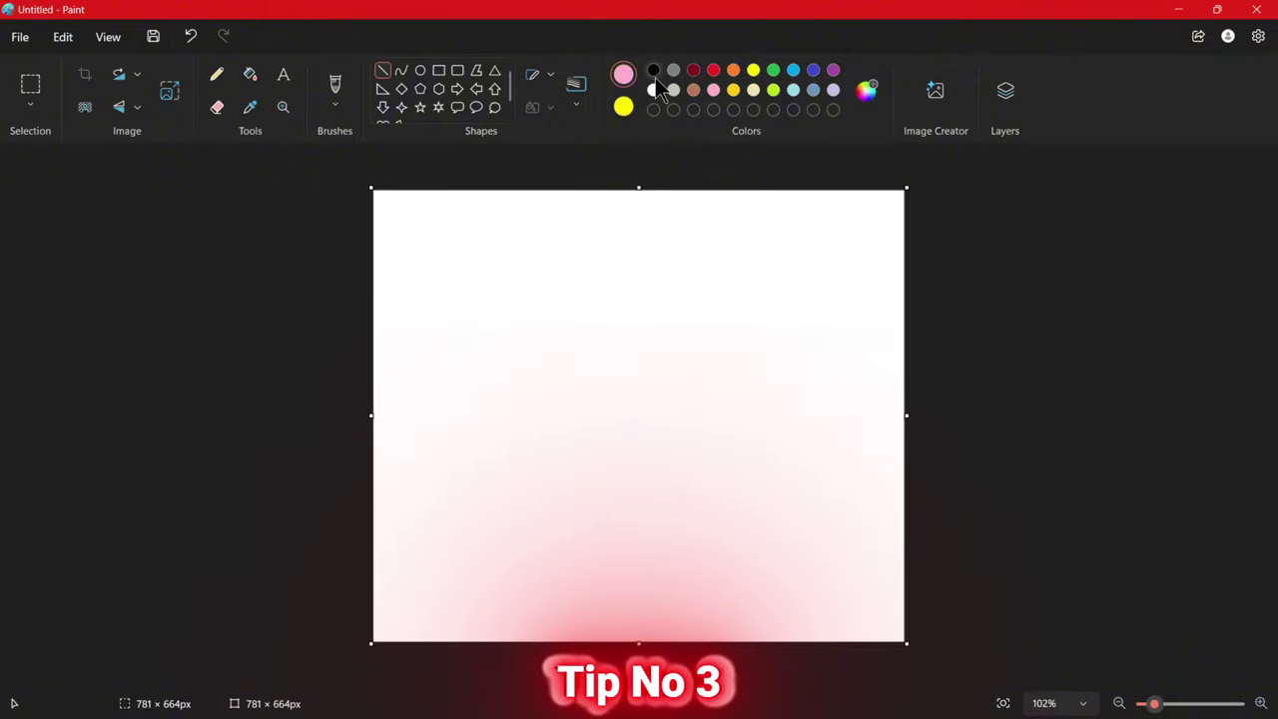
pyautogui.moveTo(377, 331); pyautogui.dragTo(654, 655)
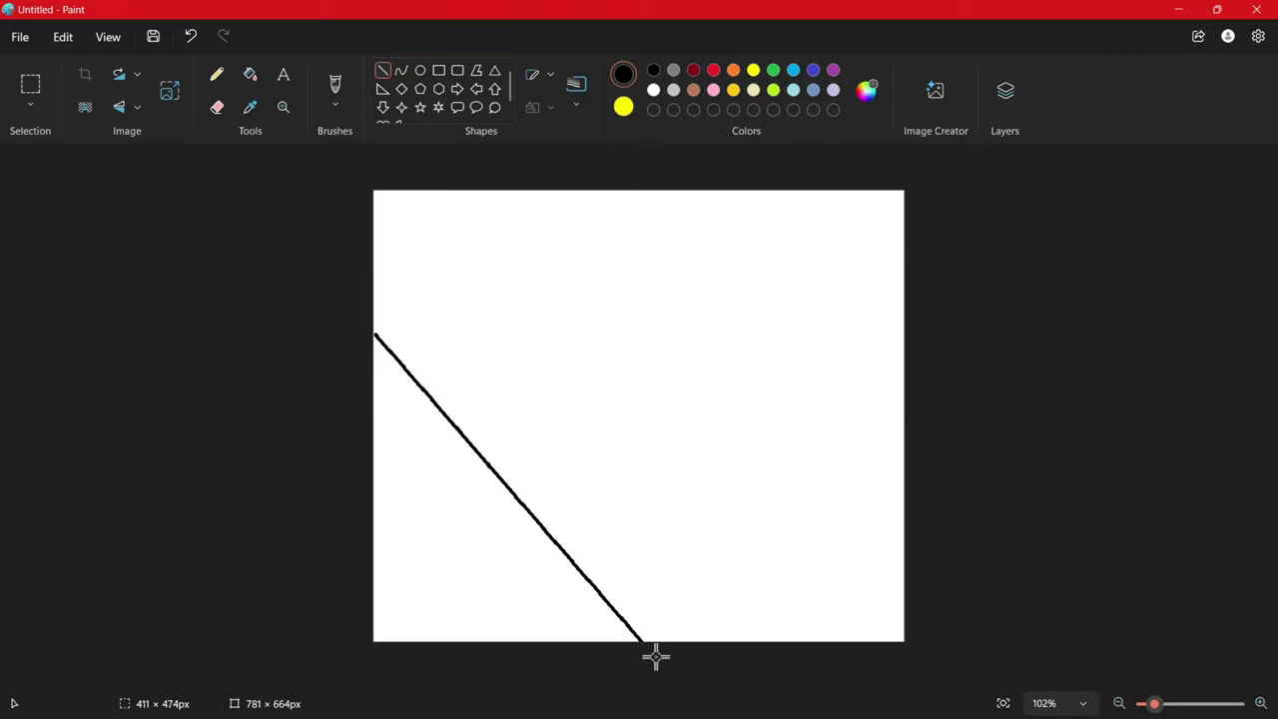
pyautogui.moveTo(537, 525); pyautogui.dragTo(510, 519)
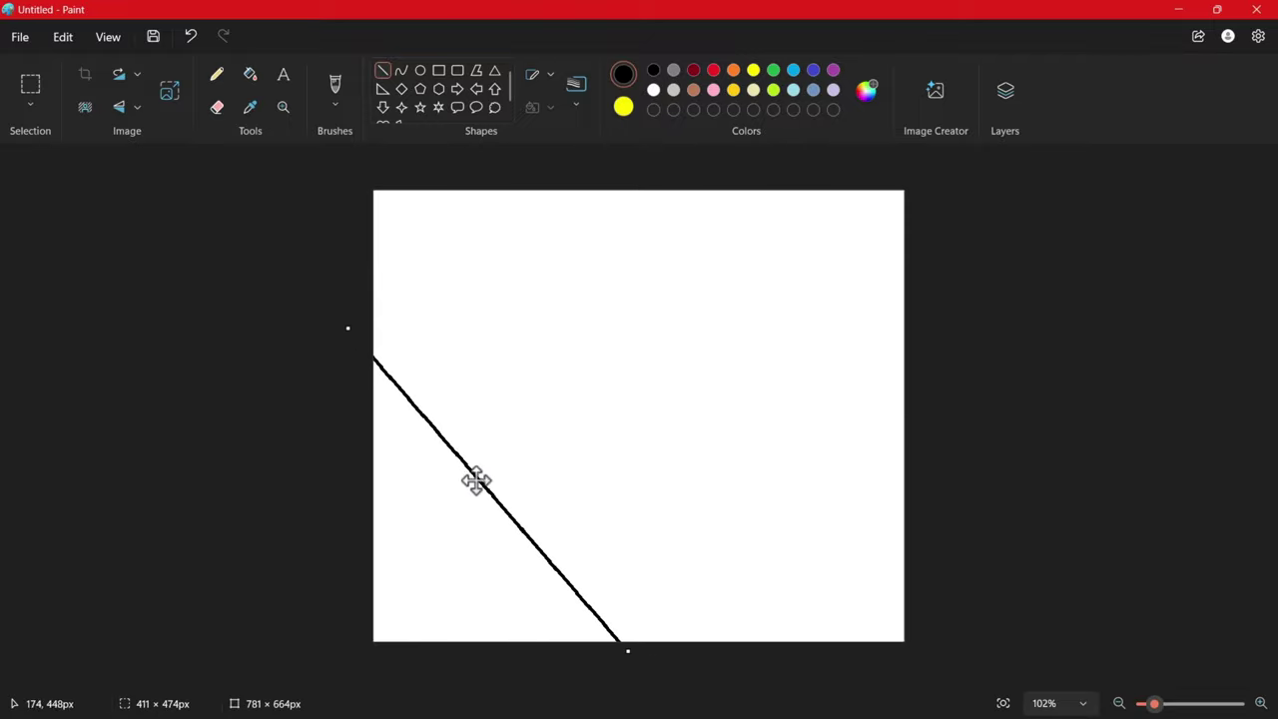
pyautogui.moveTo(348, 331)
pyautogui.mouseDown()
pyautogui.moveTo(390, 360)
pyautogui.moveTo(358, 337)
pyautogui.mouseUp()
pyautogui.moveTo(624, 651); pyautogui.dragTo(635, 654)
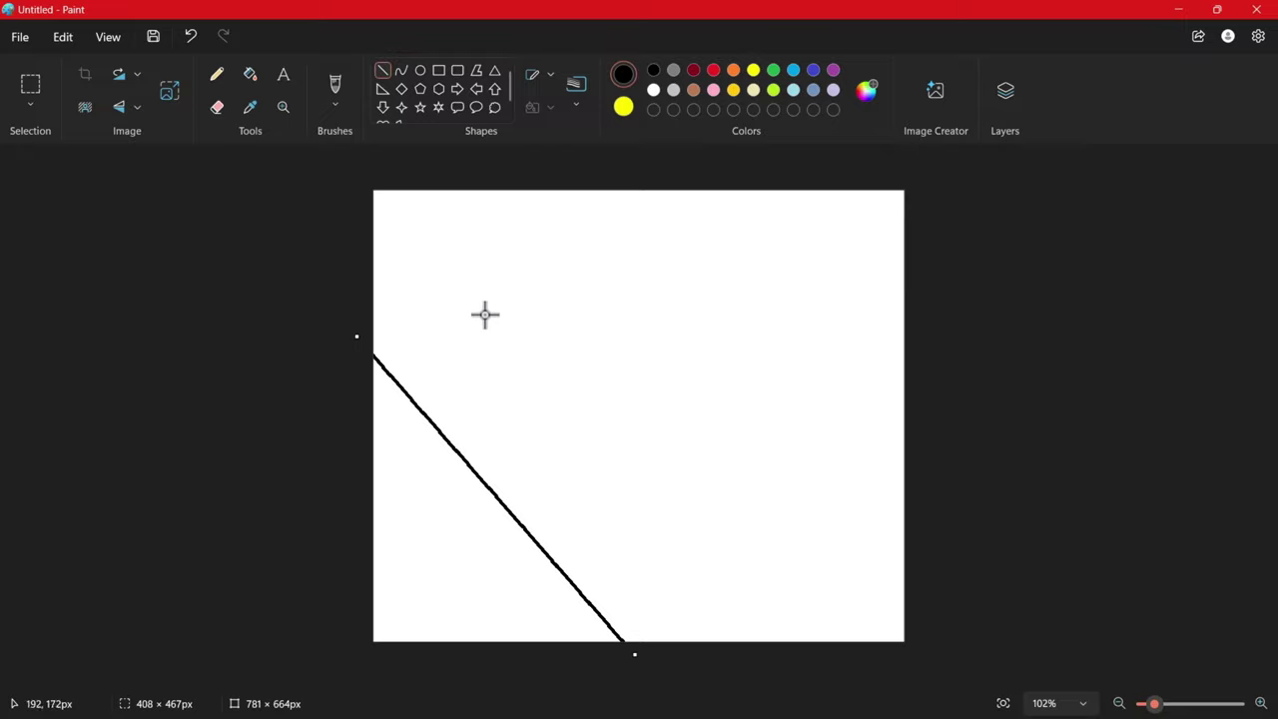
# - Draw two more black diagonal lines edge to edge, one through the canvas's centre and one of about 432 × 466 px across its upper-right corner
pyautogui.moveTo(496, 234)
pyautogui.mouseDown()
pyautogui.moveTo(639, 408)
pyautogui.moveTo(809, 539)
pyautogui.mouseUp()
pyautogui.moveTo(846, 586); pyautogui.dragTo(949, 676)
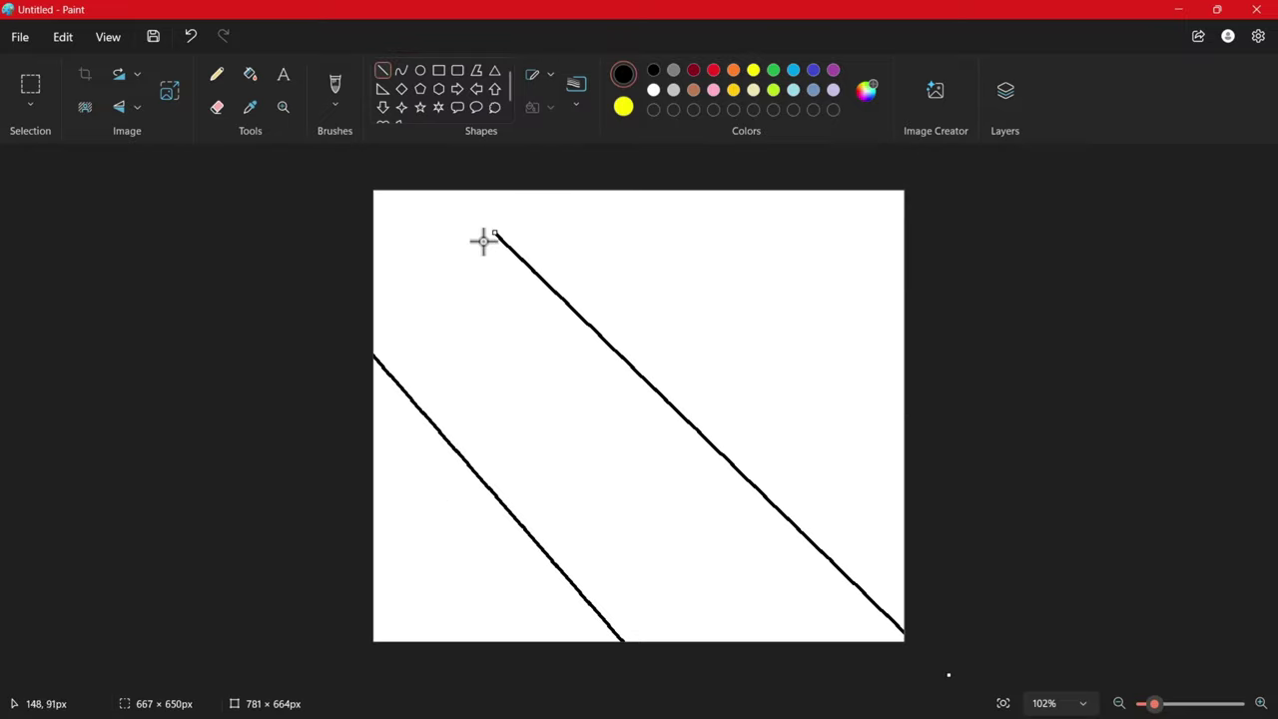
pyautogui.moveTo(485, 239); pyautogui.dragTo(447, 161)
pyautogui.click(730, 248)
pyautogui.moveTo(730, 248); pyautogui.dragTo(971, 476)
pyautogui.moveTo(723, 245); pyautogui.dragTo(678, 158)
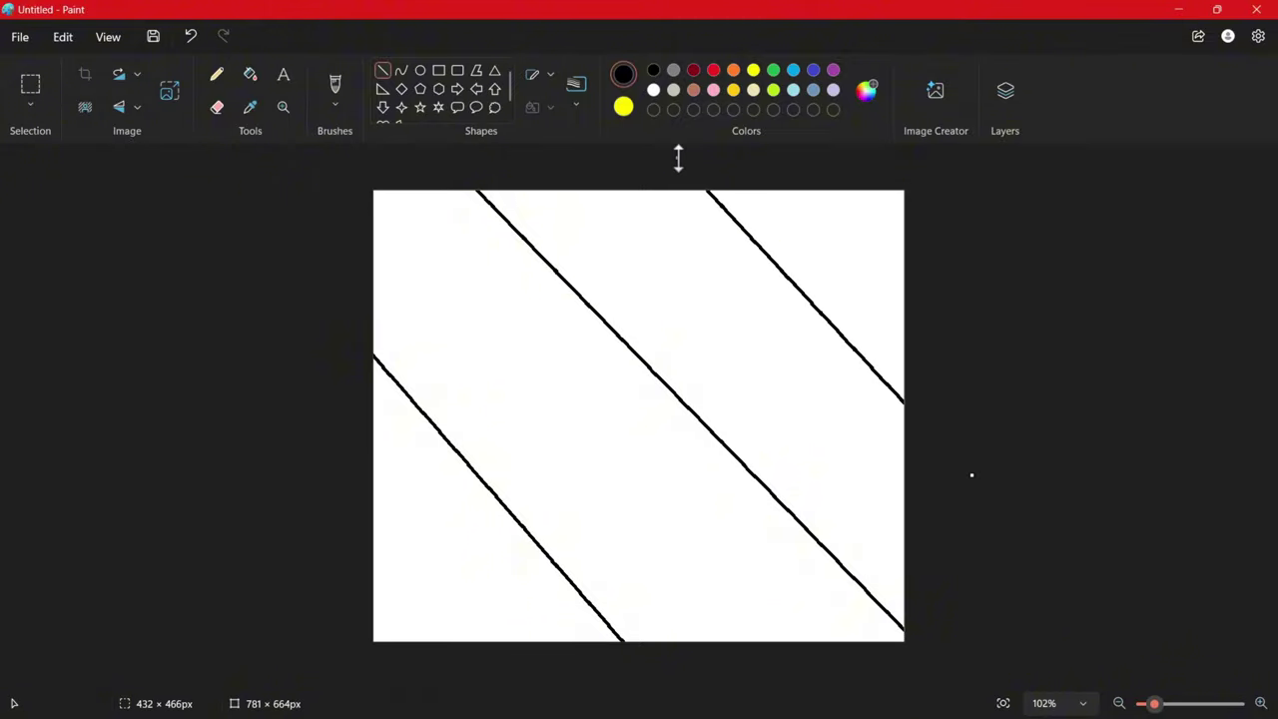
pyautogui.click(693, 325)
# - Fill the lower-left triangle of the canvas with black
pyautogui.click(249, 74)
pyautogui.click(414, 469)
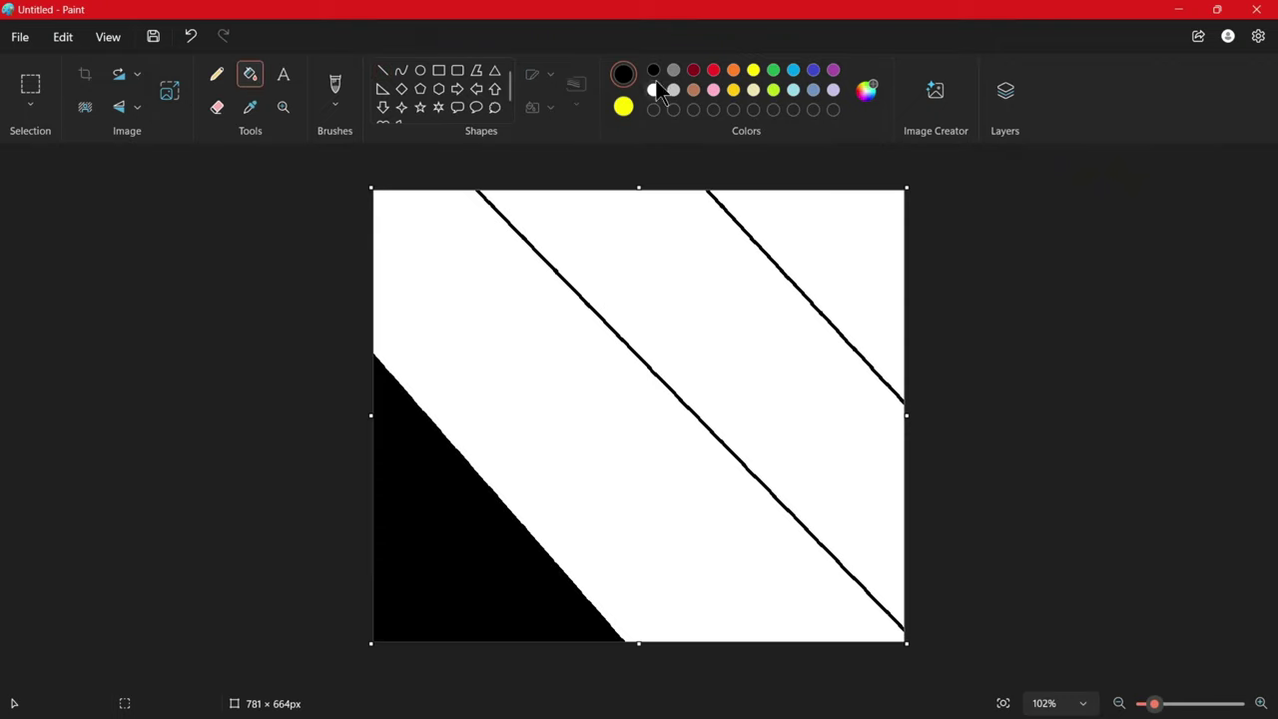
# - Try filling the band beside the black triangle with light turquoise, and undo the fill
pyautogui.click(792, 90)
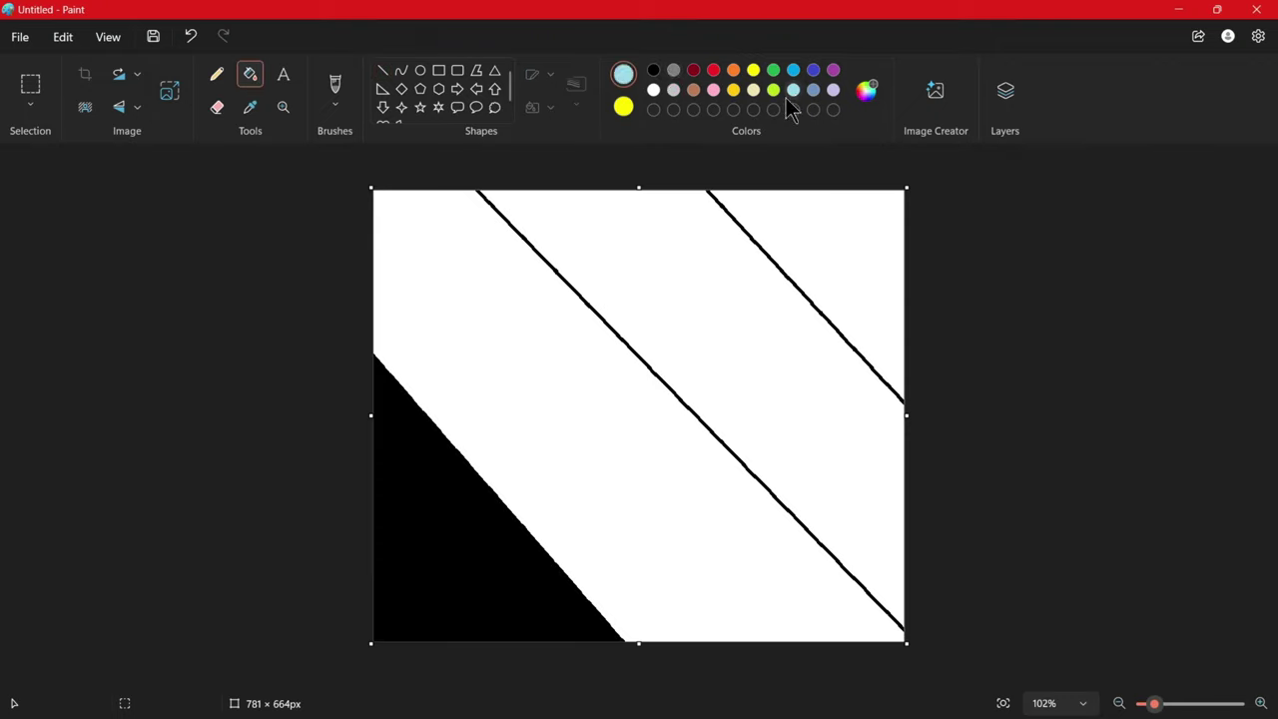
pyautogui.click(521, 390)
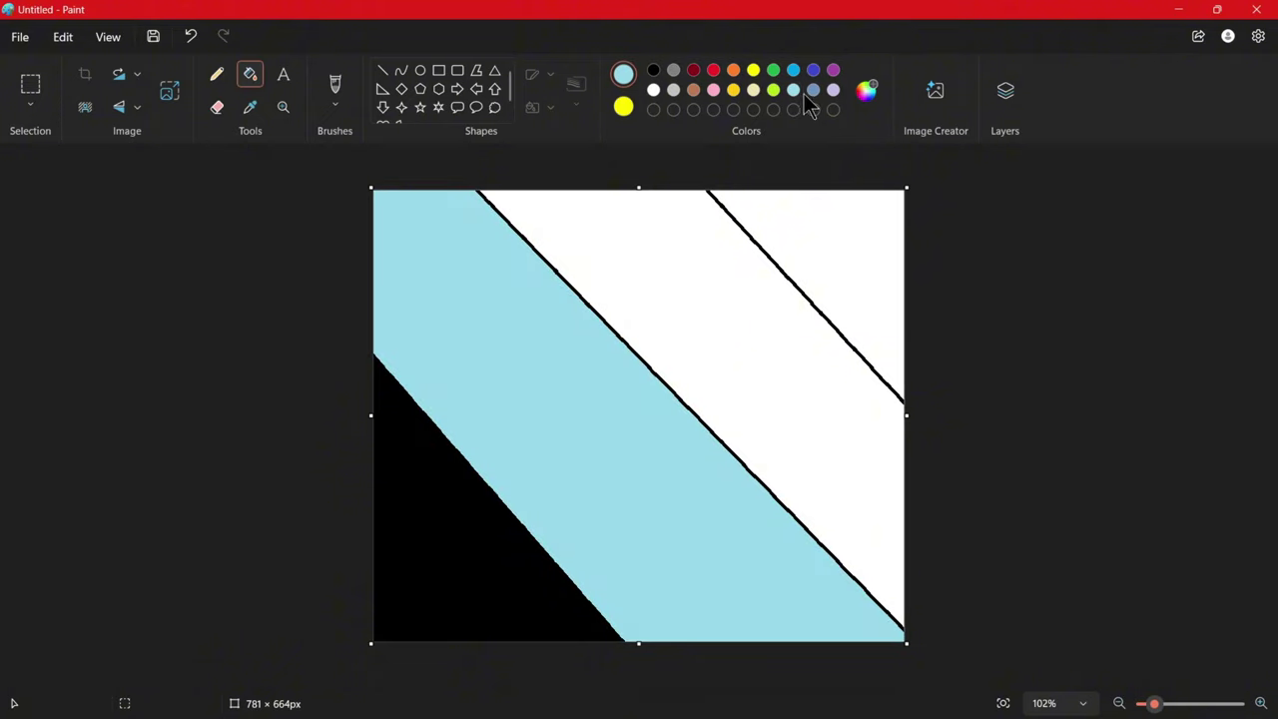
pyautogui.hotkey('ctrl', 'z')
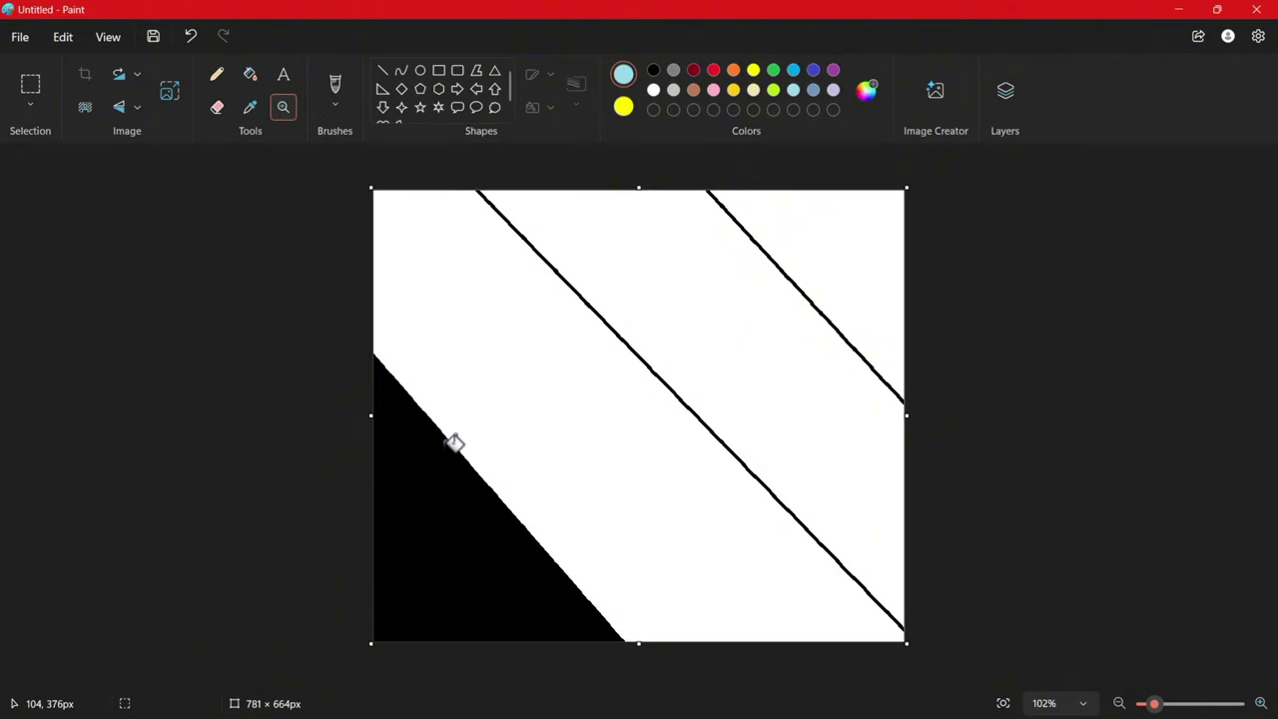
# - Fill the band beside the black triangle with yellow, the next band with red and the upper-right triangle with dark red
pyautogui.click(754, 72)
pyautogui.click(604, 350)
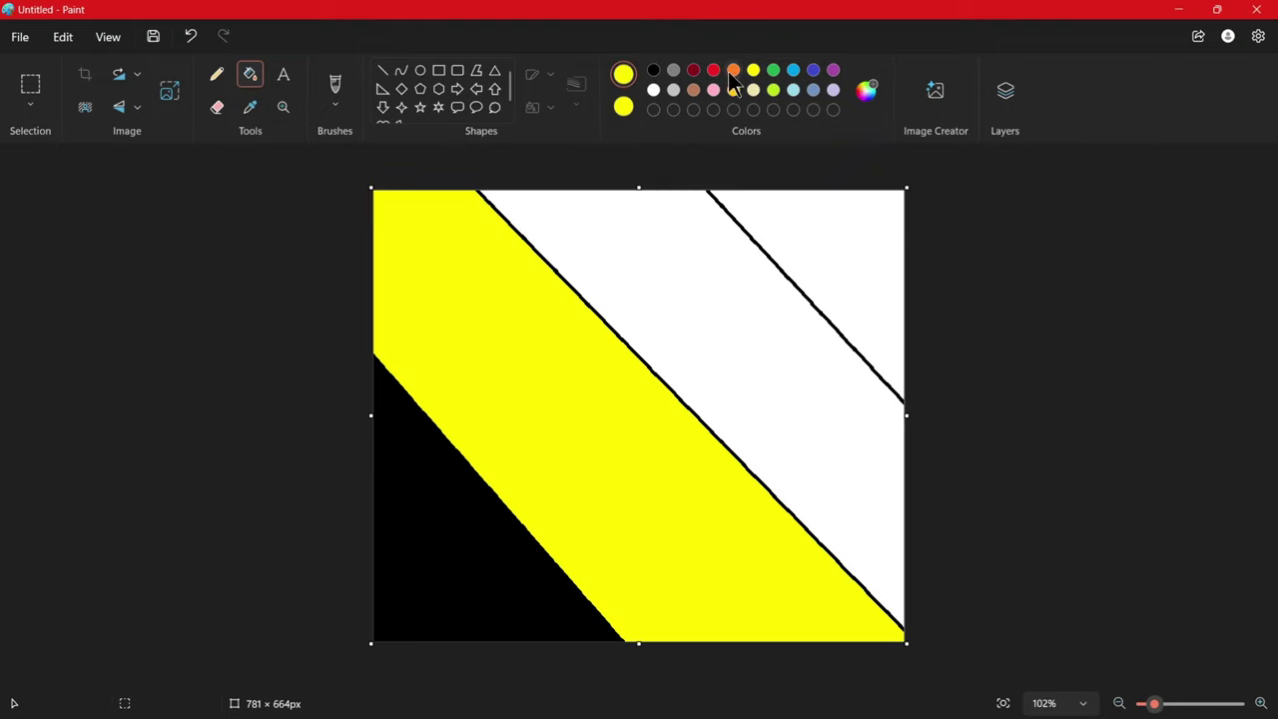
pyautogui.click(713, 70)
pyautogui.click(705, 206)
pyautogui.click(694, 72)
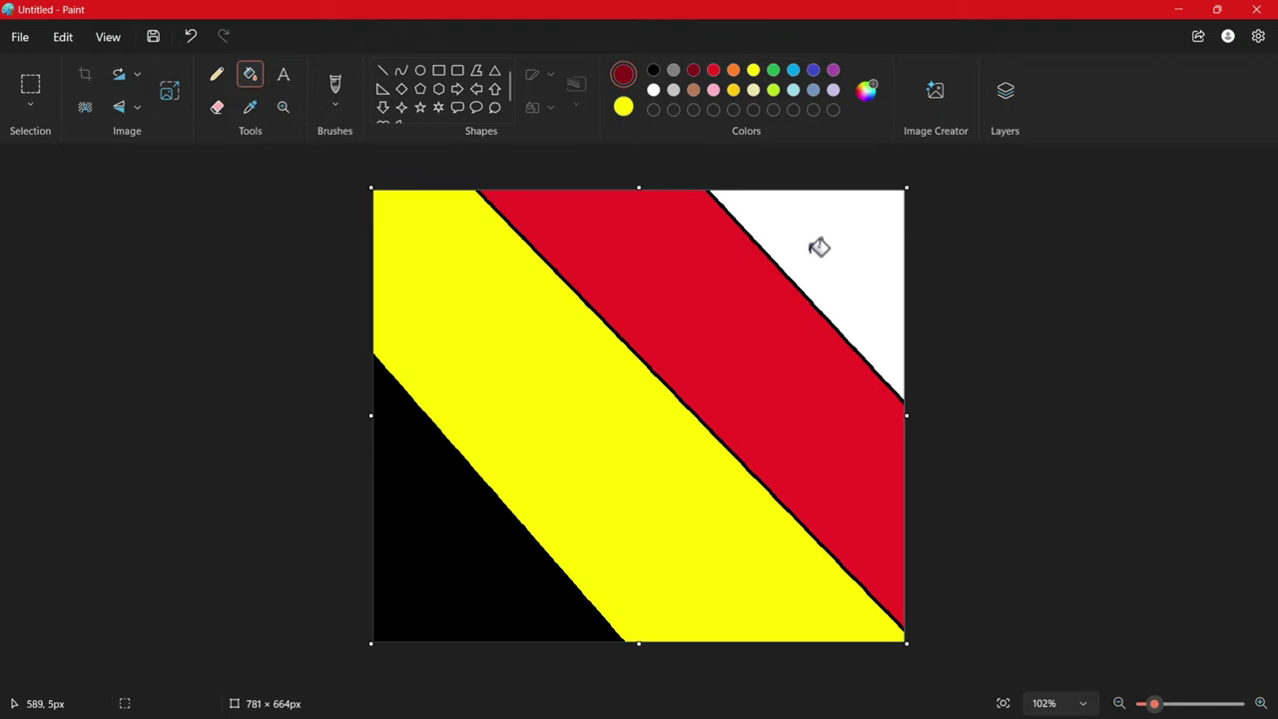
pyautogui.click(820, 249)
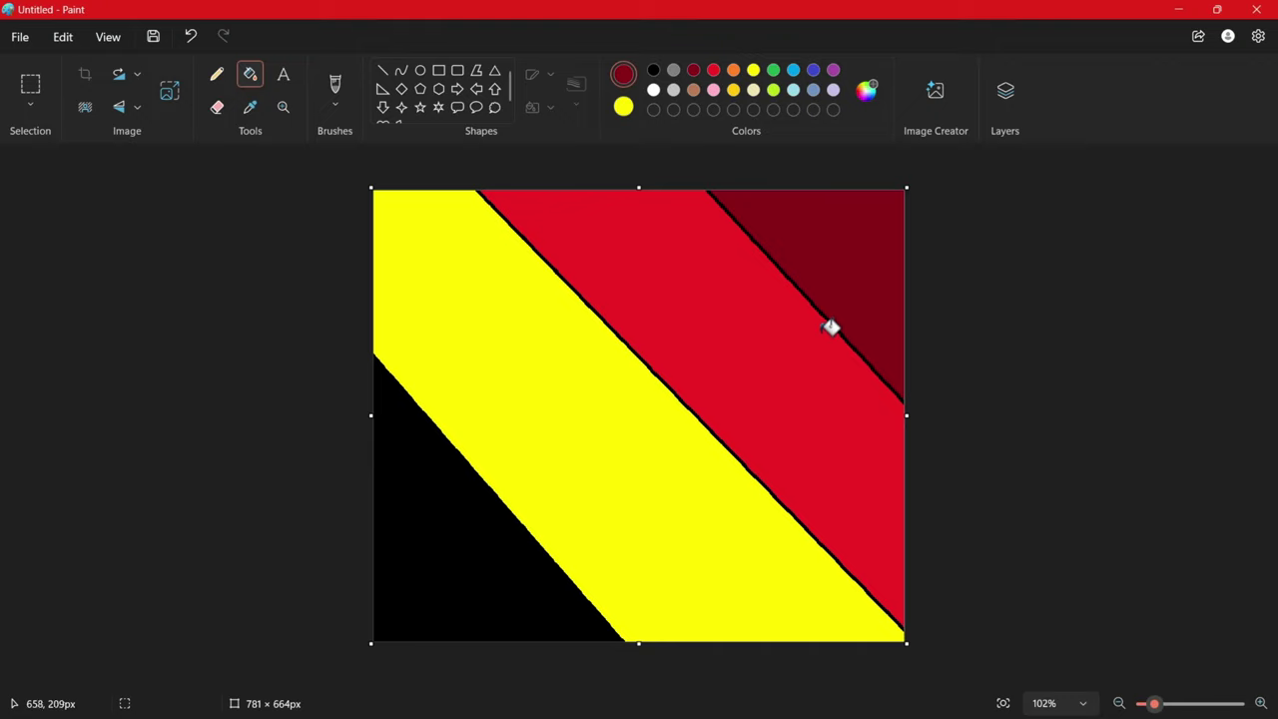
pyautogui.click(170, 91)
pyautogui.click(660, 288)
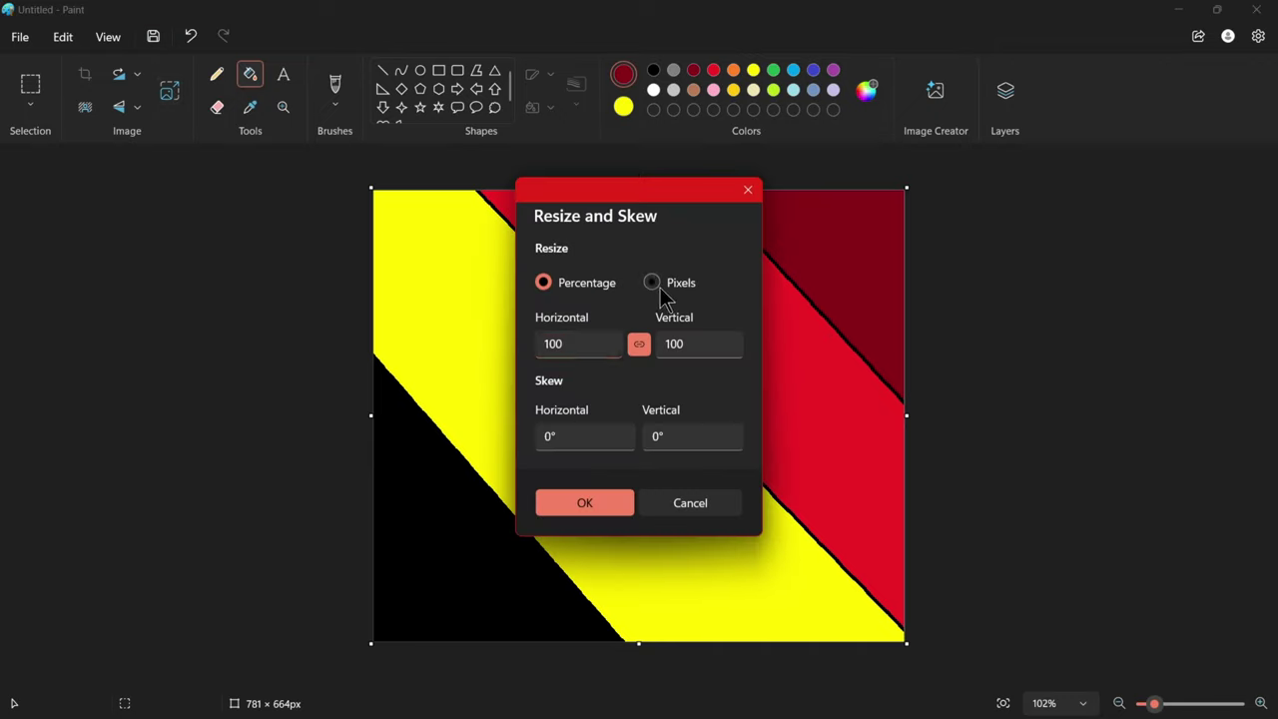
pyautogui.click(640, 345)
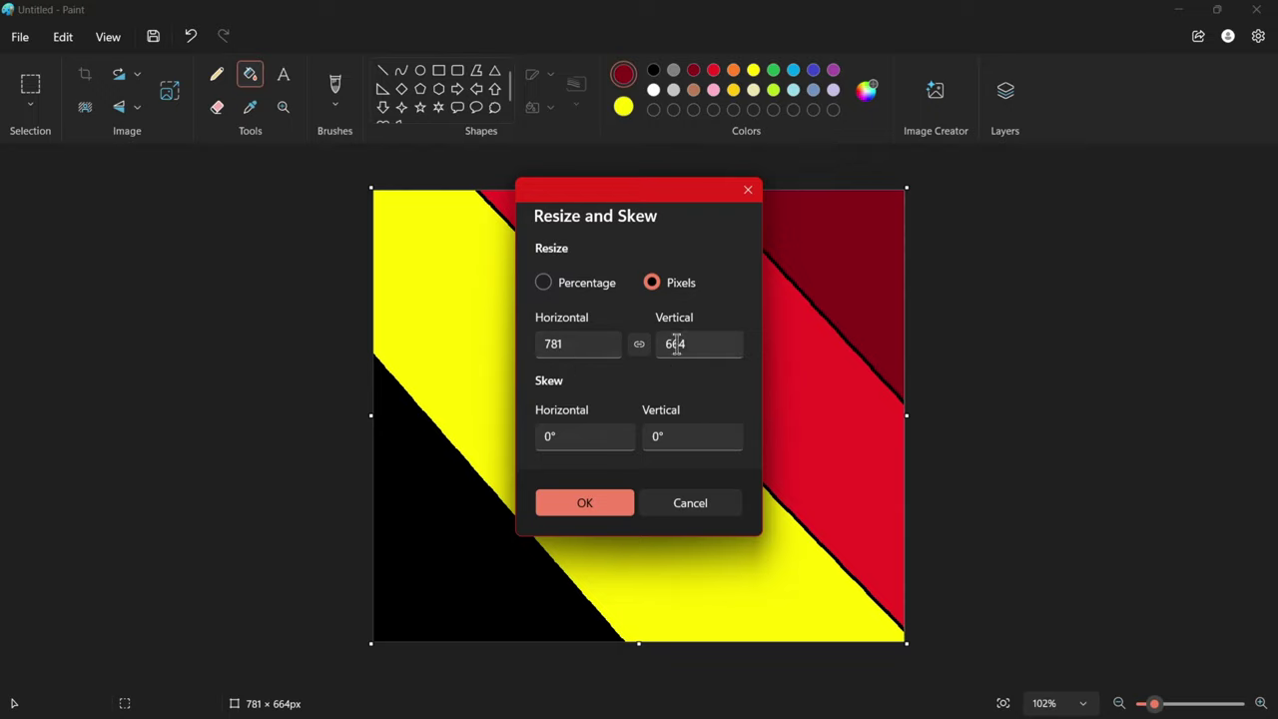
pyautogui.click(574, 345)
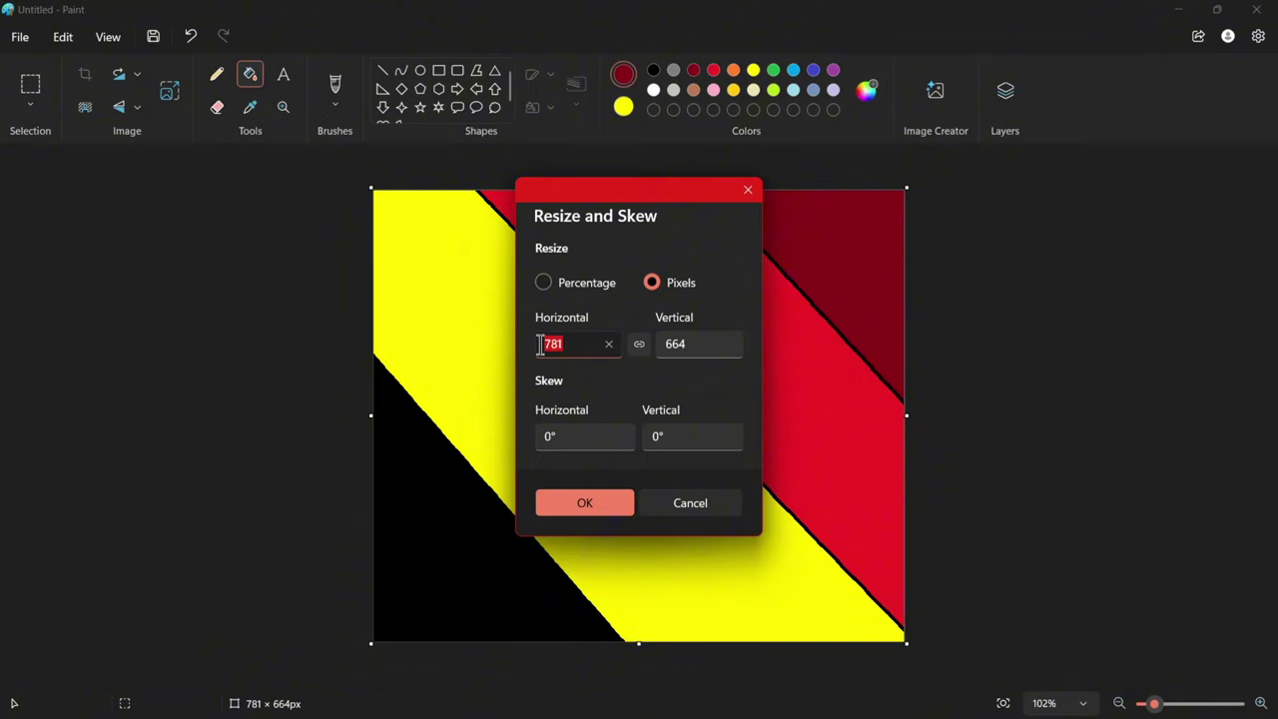
pyautogui.press('Escape')
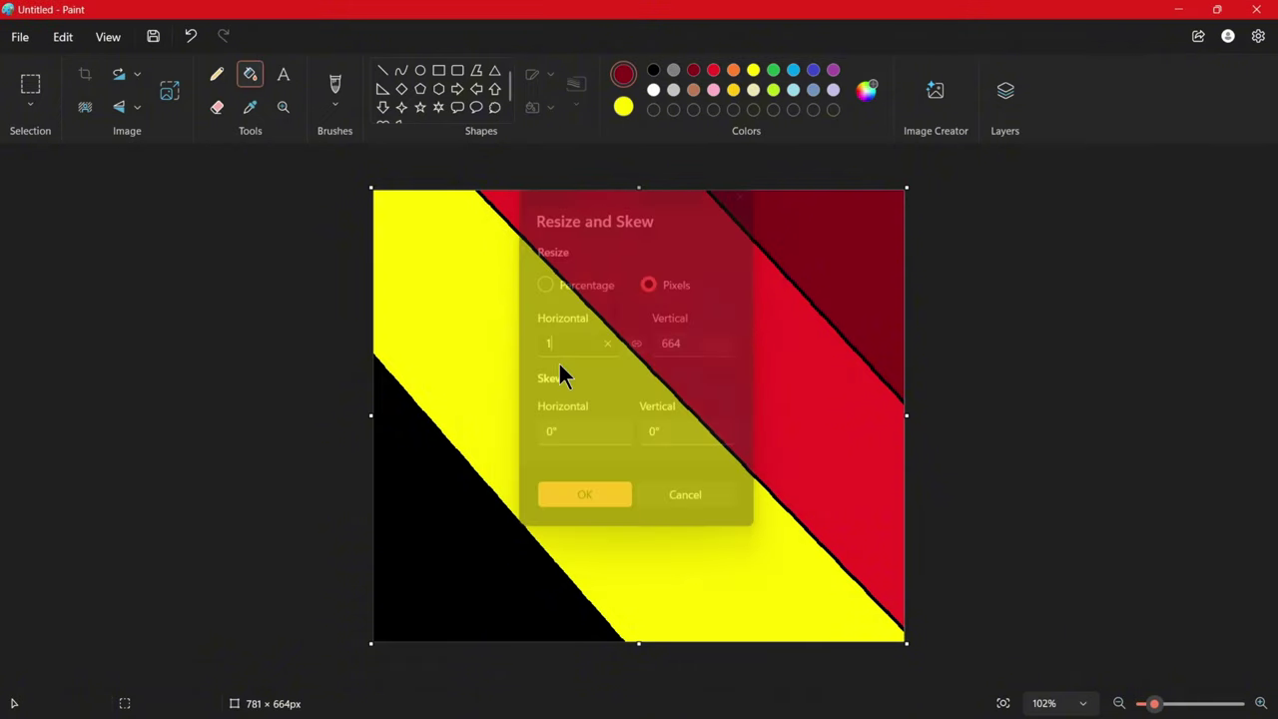
# - Resize the image in pixels to a horizontal size of 1, with the aspect ratio unlocked
pyautogui.click(169, 91)
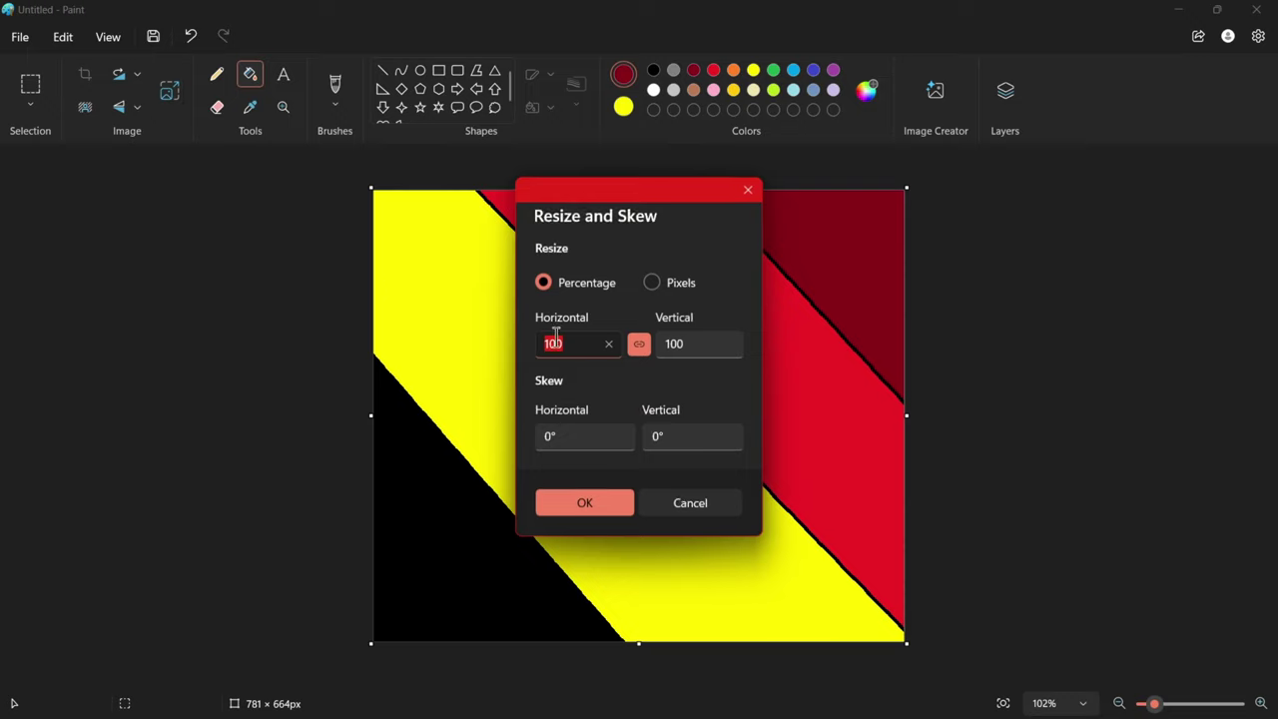
pyautogui.click(652, 283)
pyautogui.doubleClick(573, 342)
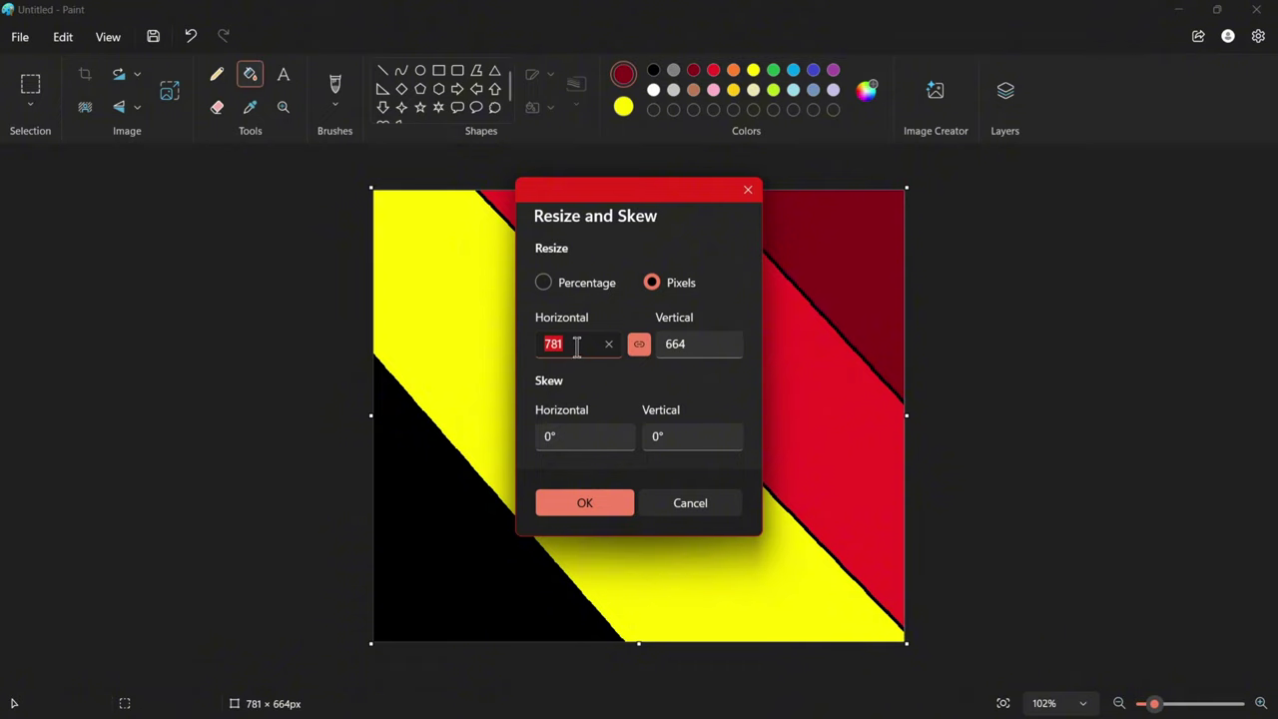
pyautogui.click(638, 349)
pyautogui.click(539, 347)
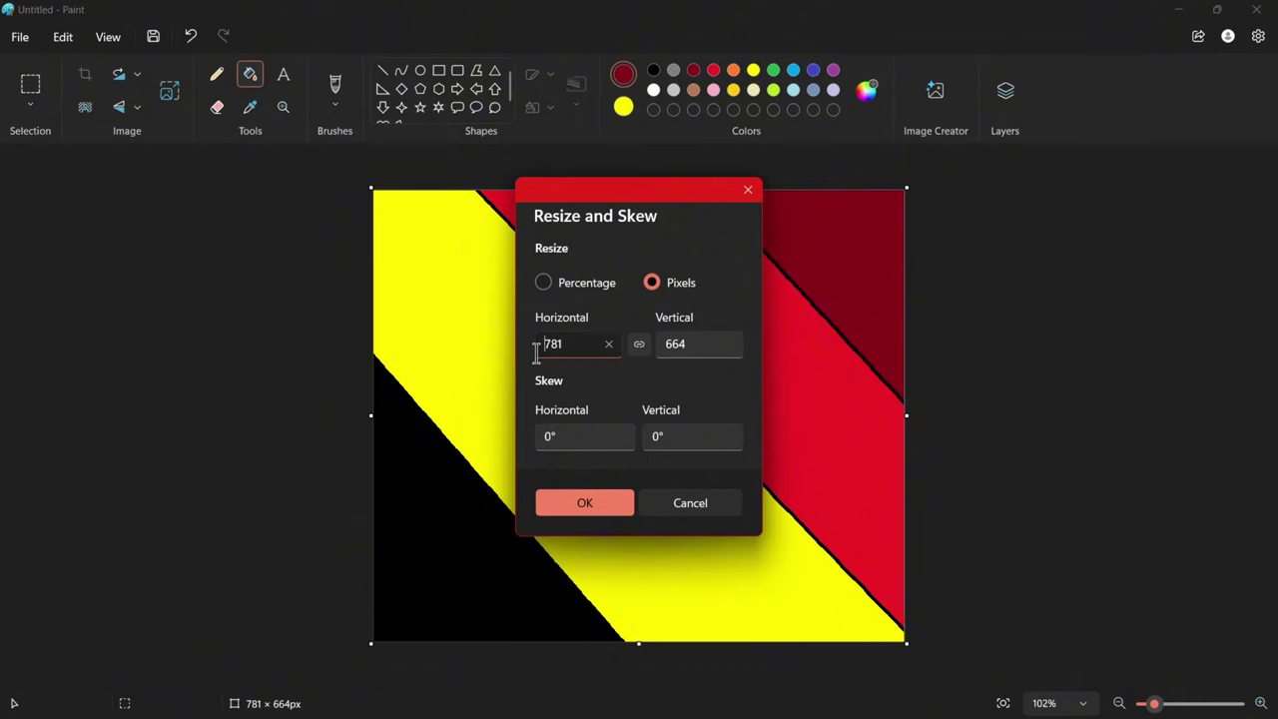
pyautogui.write('1')
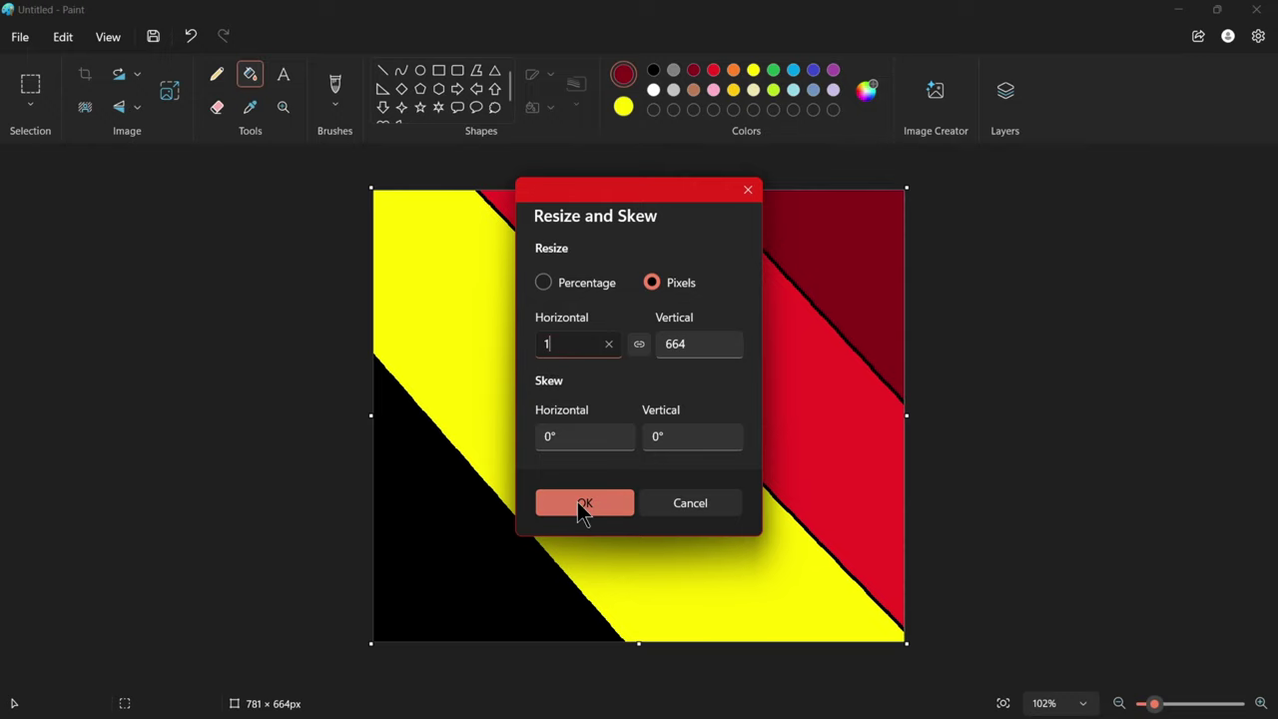
pyautogui.click(583, 509)
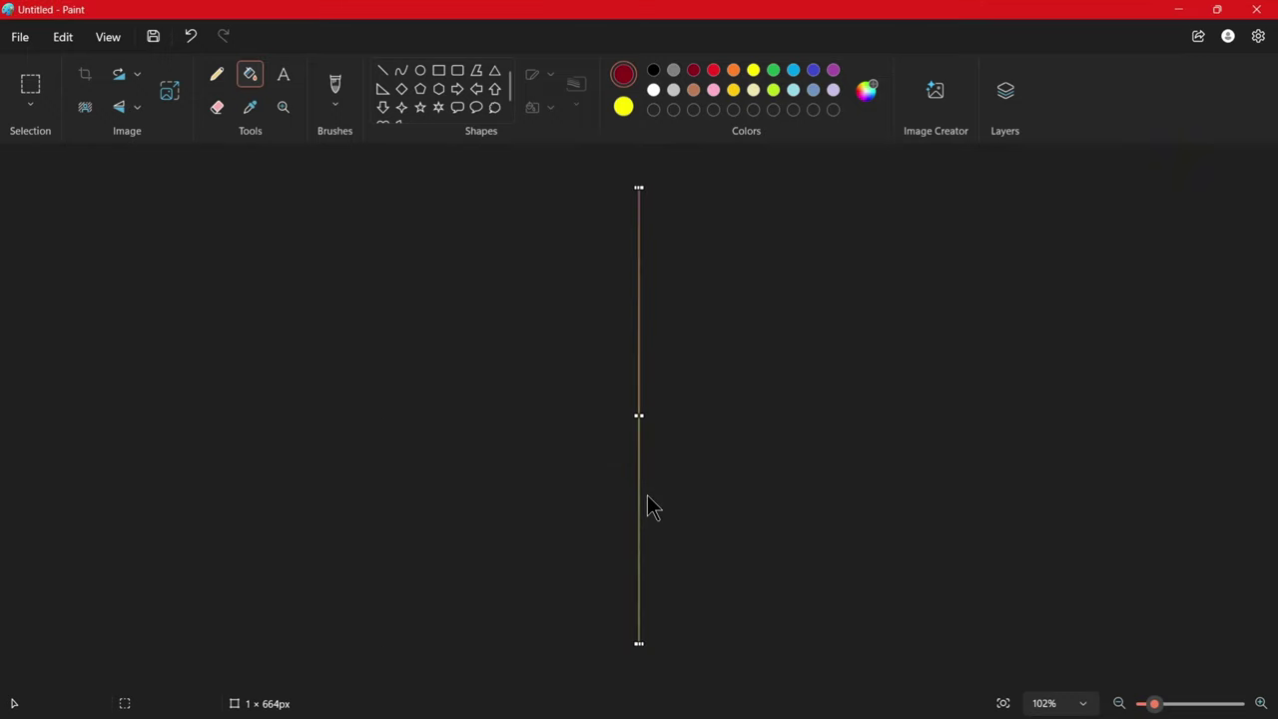
# - Resize the one-pixel strip to a horizontal size of 781 pixels, with the aspect ratio unlocked, to stretch it into a gradient
pyautogui.click(171, 100)
pyautogui.click(652, 283)
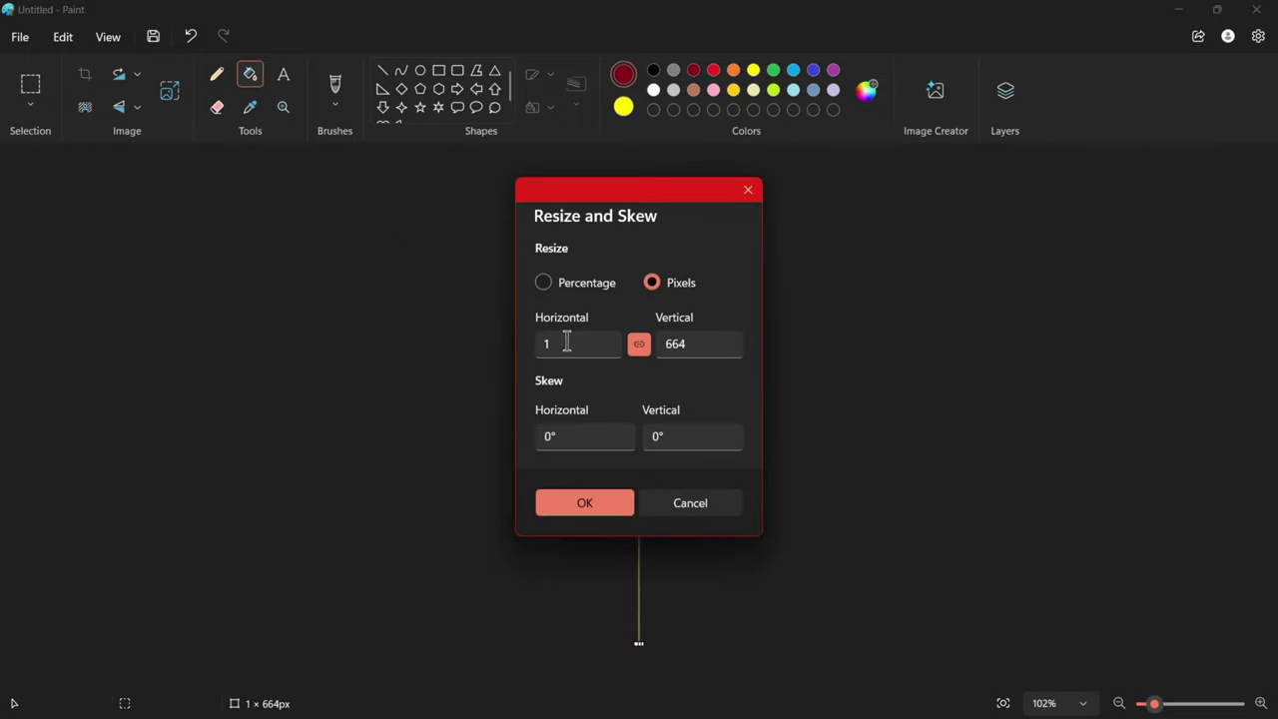
pyautogui.doubleClick(536, 344)
pyautogui.click(649, 351)
pyautogui.click(570, 344)
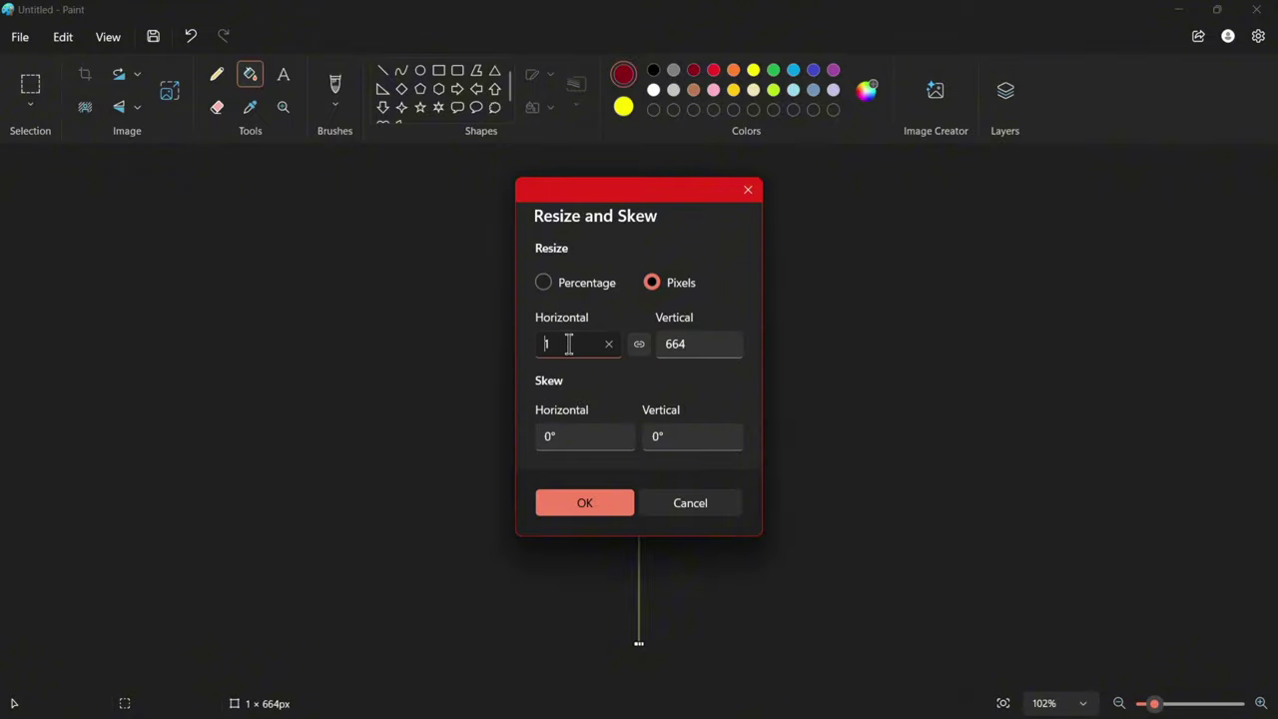
pyautogui.write('781')
pyautogui.click(585, 502)
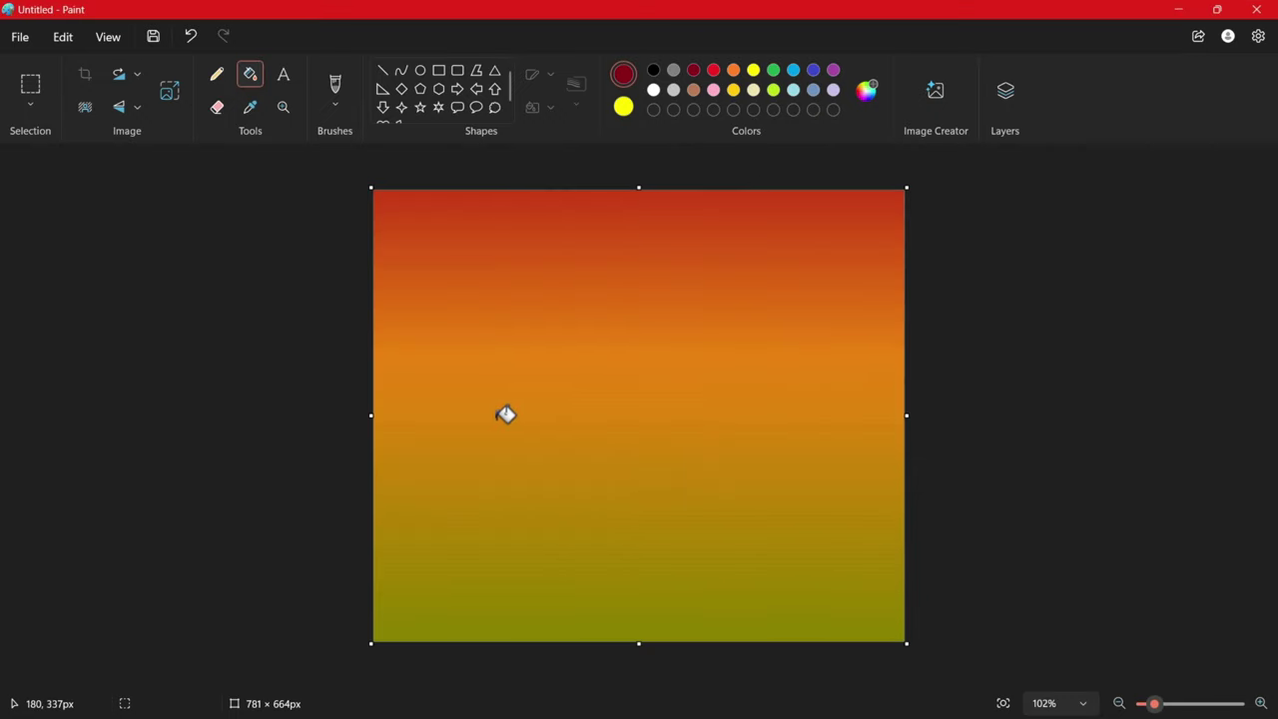
# - Clear the gradient from the canvas and draw a dark red diagonal line of about 636 × 681 px across its lower-left corner
pyautogui.hotkey('ctrl', 'a')
pyautogui.press('Delete')
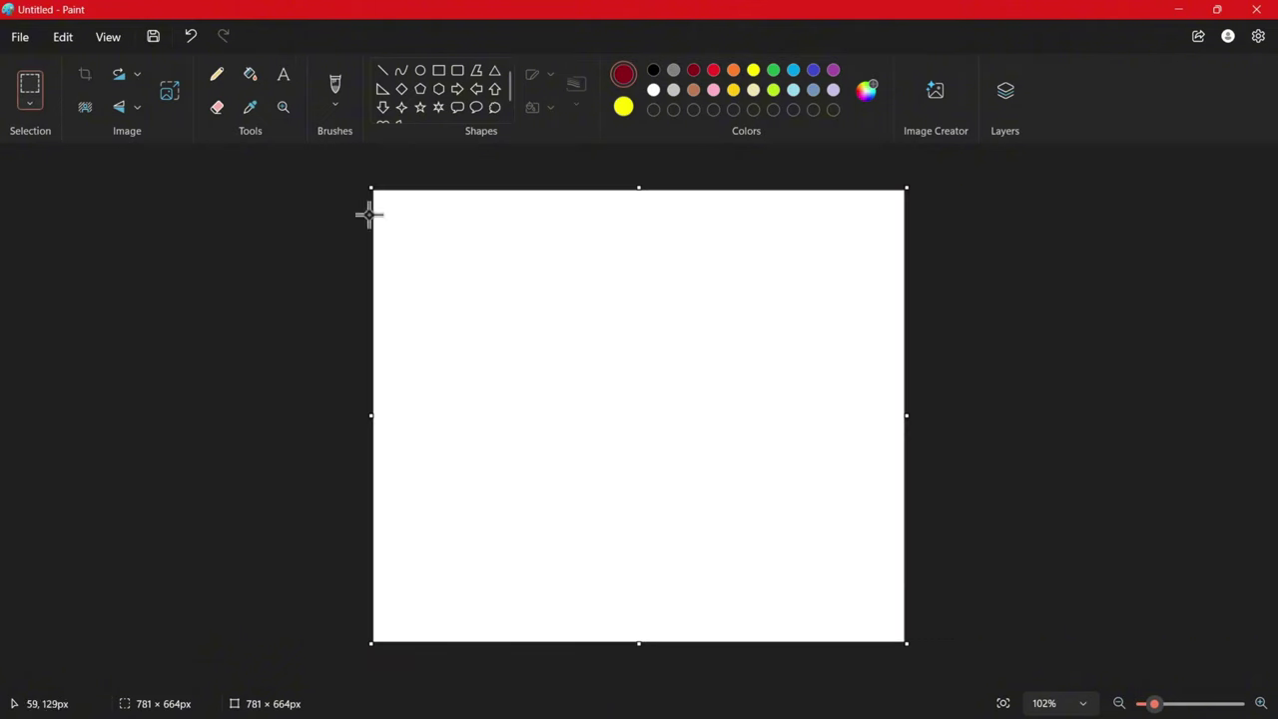
pyautogui.click(382, 70)
pyautogui.moveTo(399, 307)
pyautogui.mouseDown()
pyautogui.moveTo(487, 436)
pyautogui.moveTo(698, 671)
pyautogui.mouseUp()
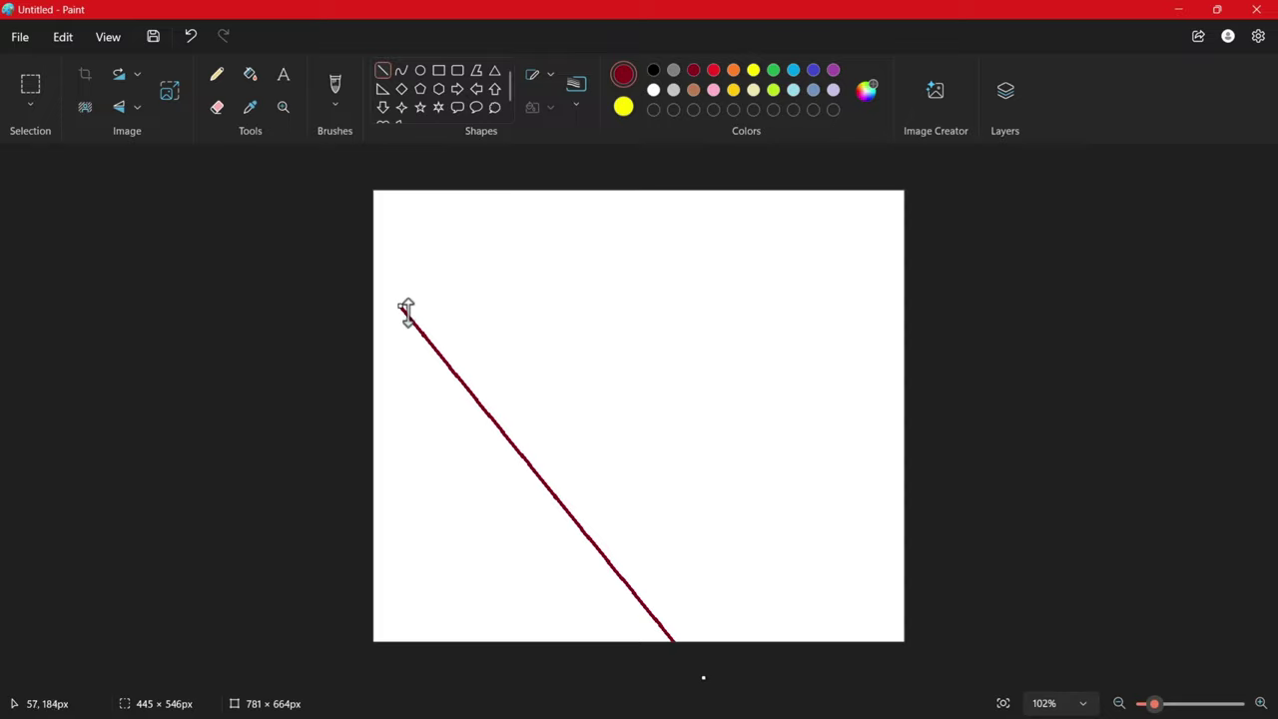
pyautogui.moveTo(400, 307); pyautogui.dragTo(271, 215)
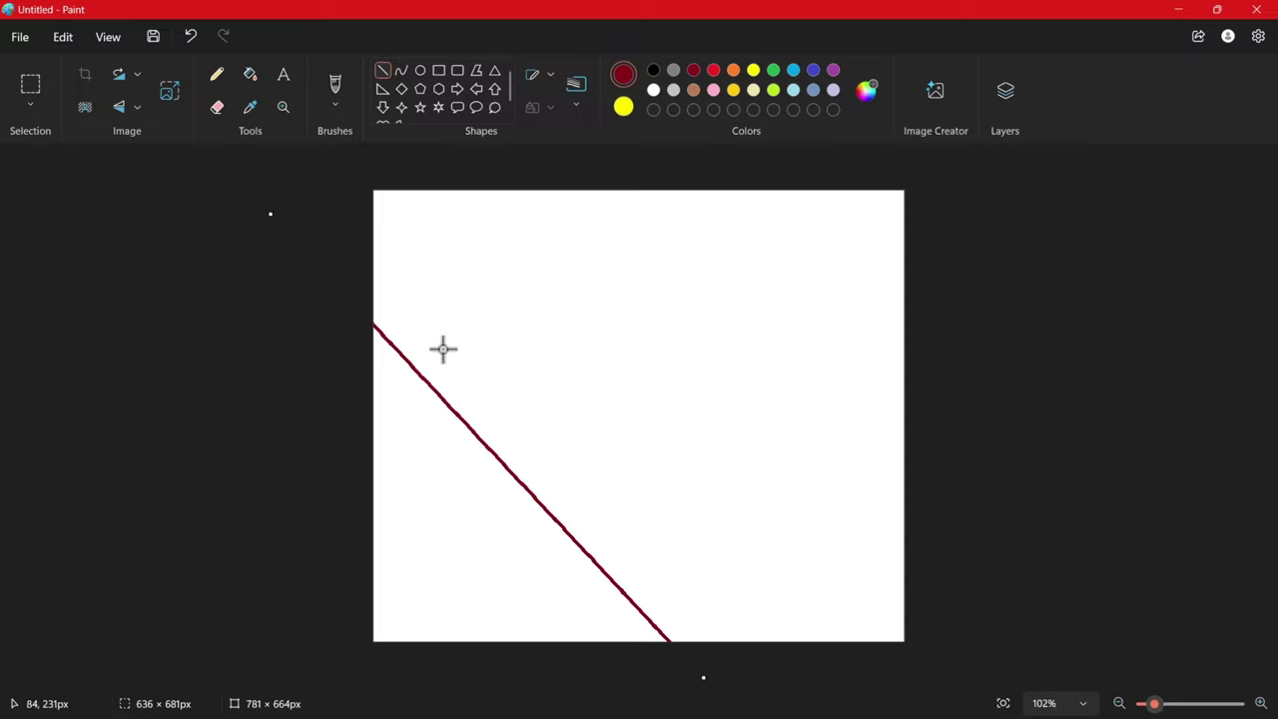
# - Draw a second dark red diagonal line across the canvas's upper-right corner, extending it past both canvas edges
pyautogui.click(542, 243)
pyautogui.moveTo(539, 224); pyautogui.dragTo(988, 591)
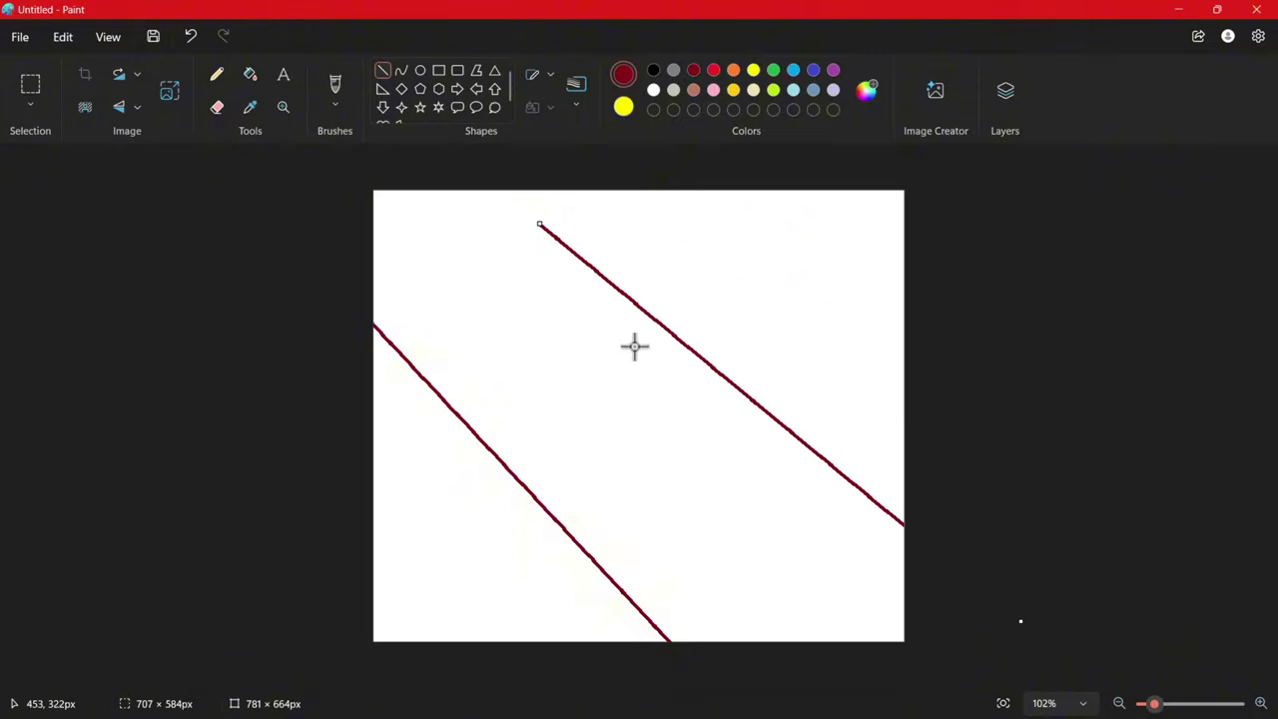
pyautogui.moveTo(545, 222); pyautogui.dragTo(526, 137)
pyautogui.click(630, 320)
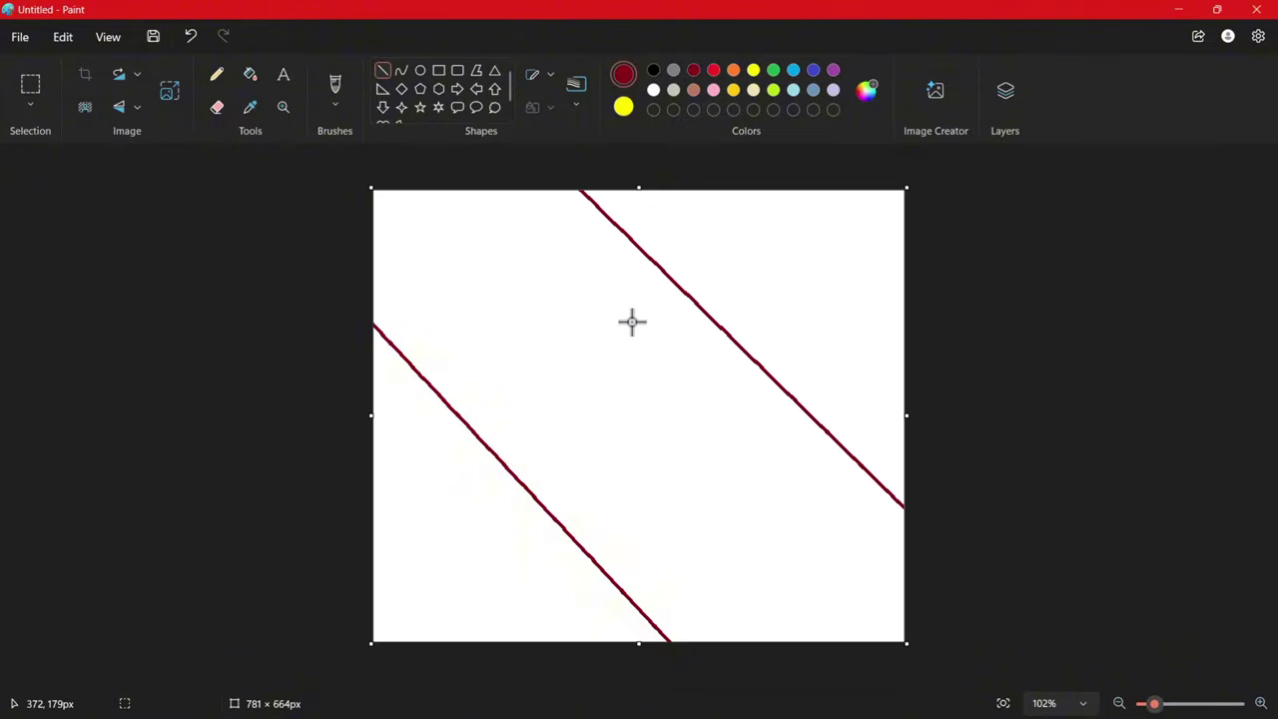
# - Fill the three areas divided by the diagonal lines: lower-left corner yellow, middle band red and upper-right corner gray
pyautogui.click(751, 74)
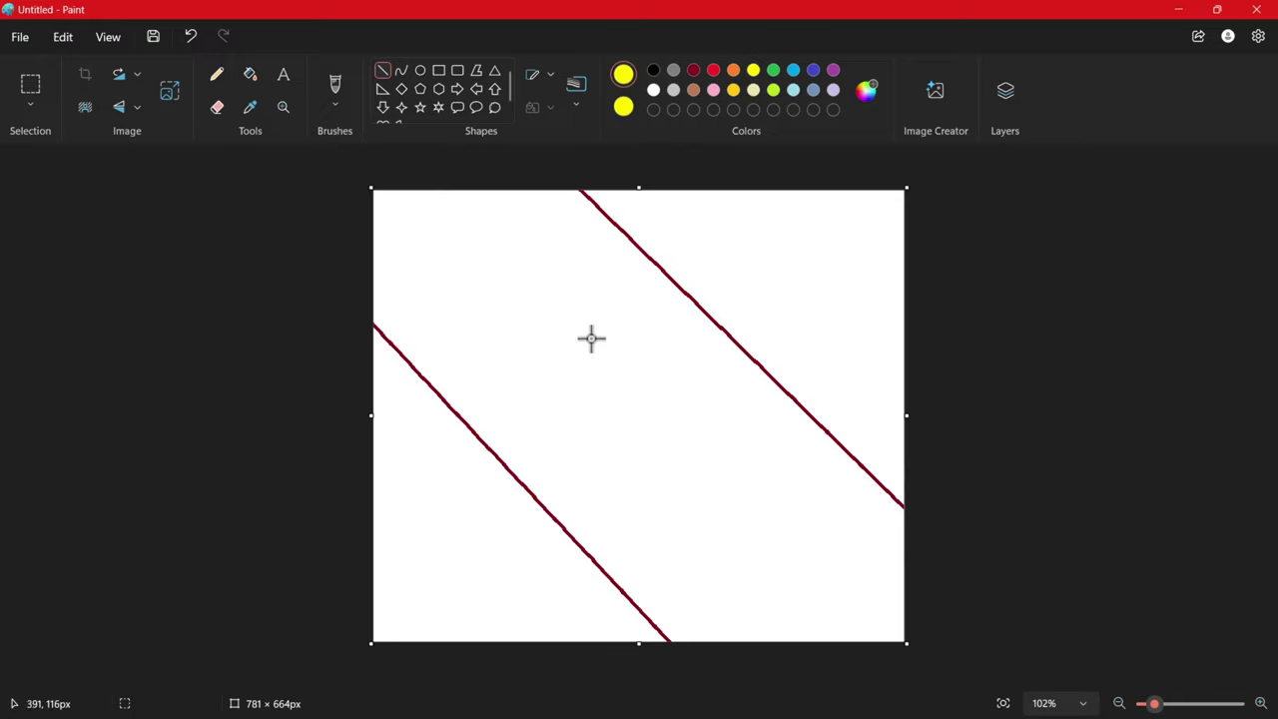
pyautogui.click(252, 78)
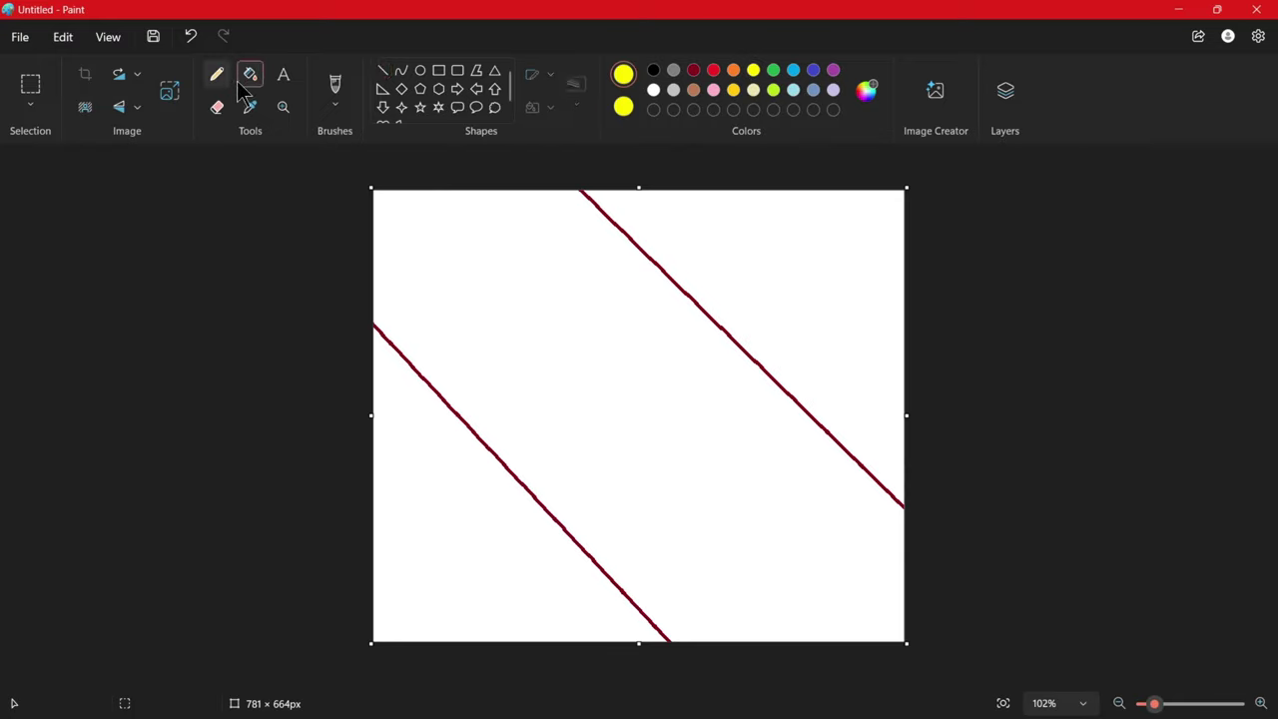
pyautogui.click(497, 506)
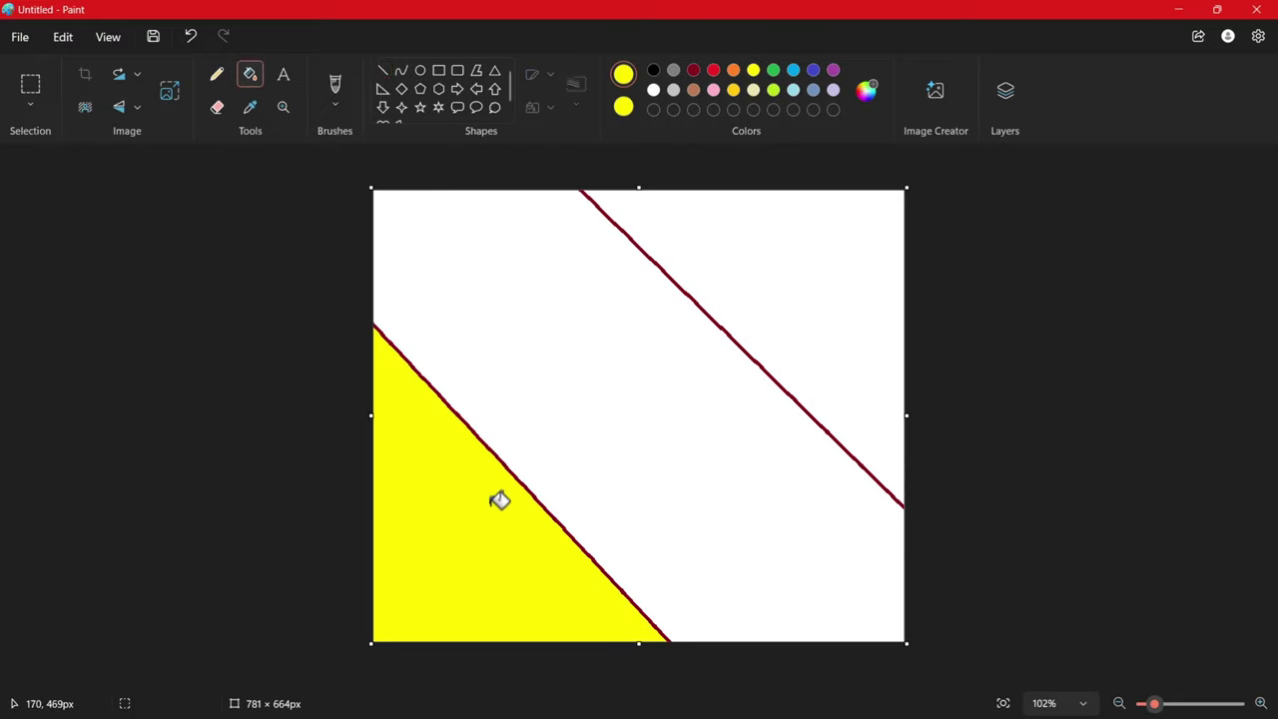
pyautogui.click(713, 71)
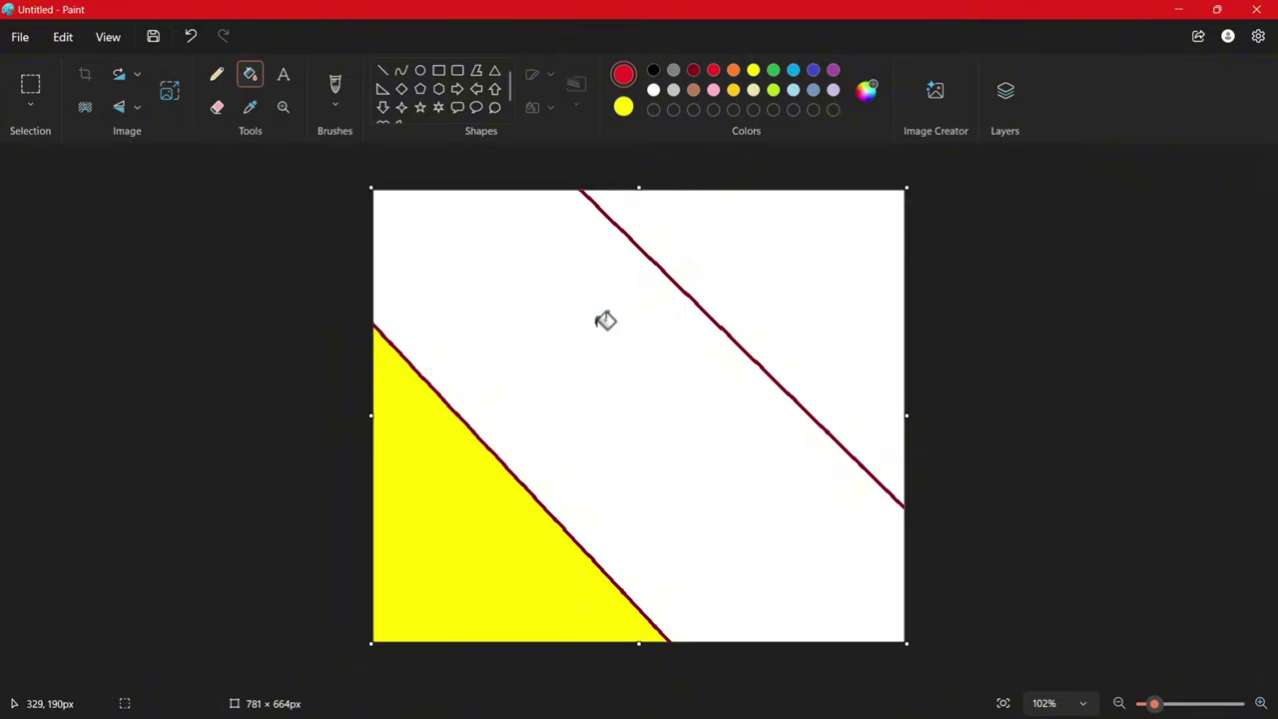
pyautogui.click(605, 319)
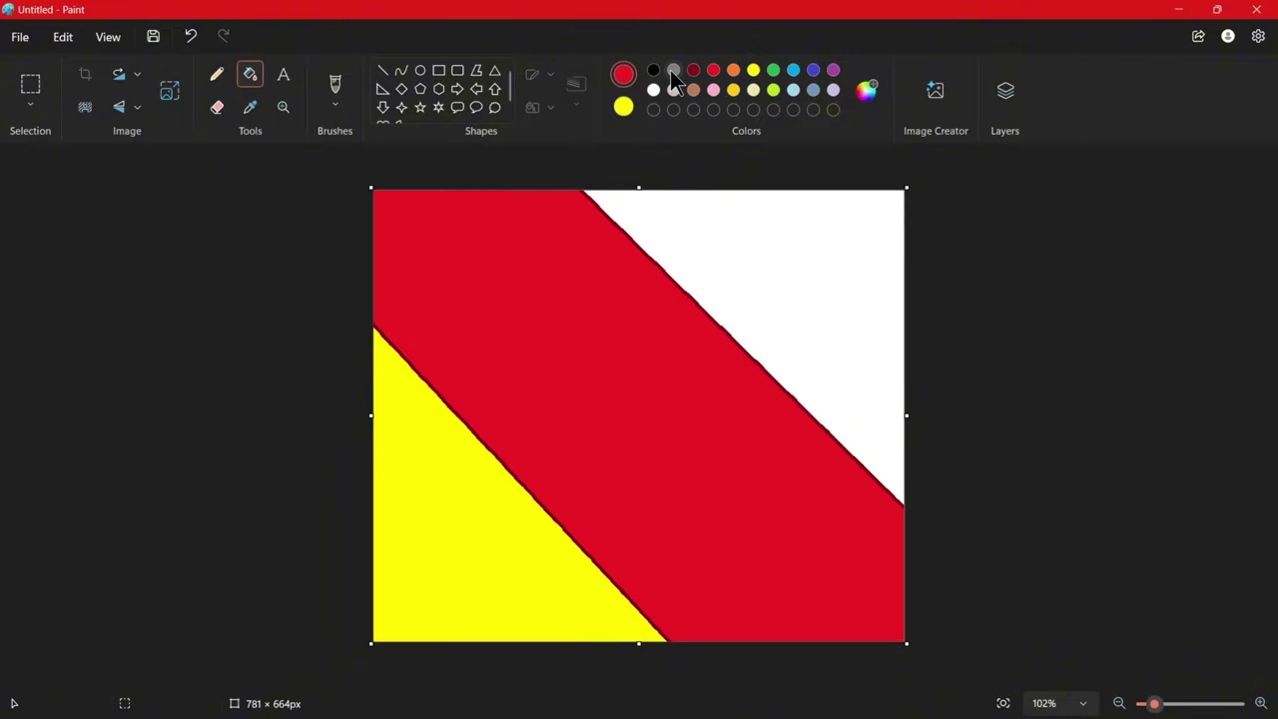
pyautogui.click(673, 71)
pyautogui.click(810, 283)
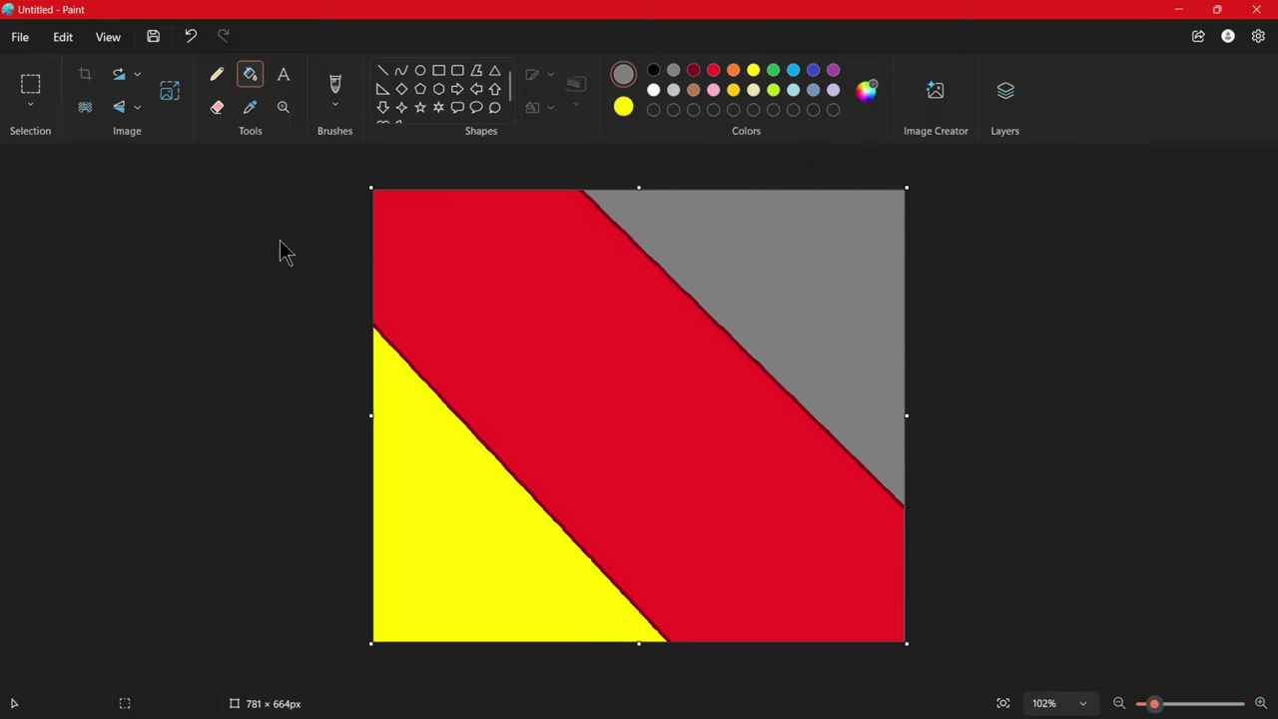
# - Resize the three-colour image in pixels to a horizontal size of 1, with the aspect ratio unlocked
pyautogui.click(170, 92)
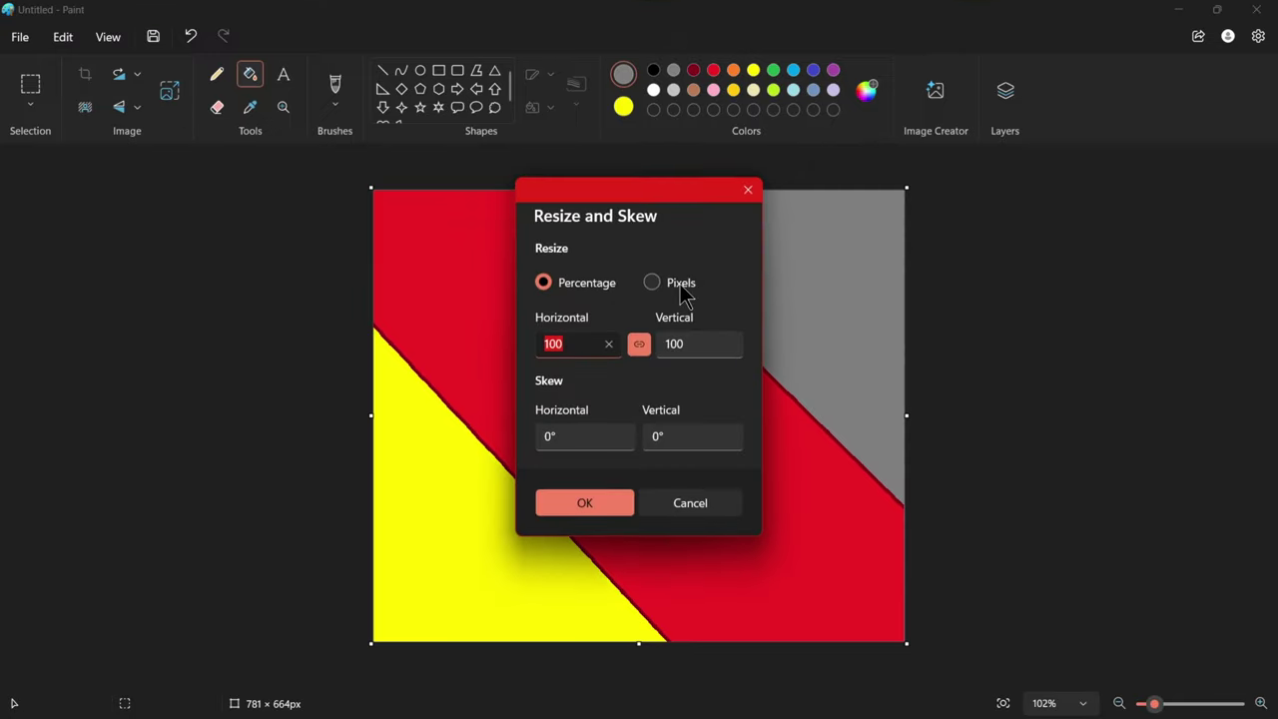
pyautogui.click(679, 285)
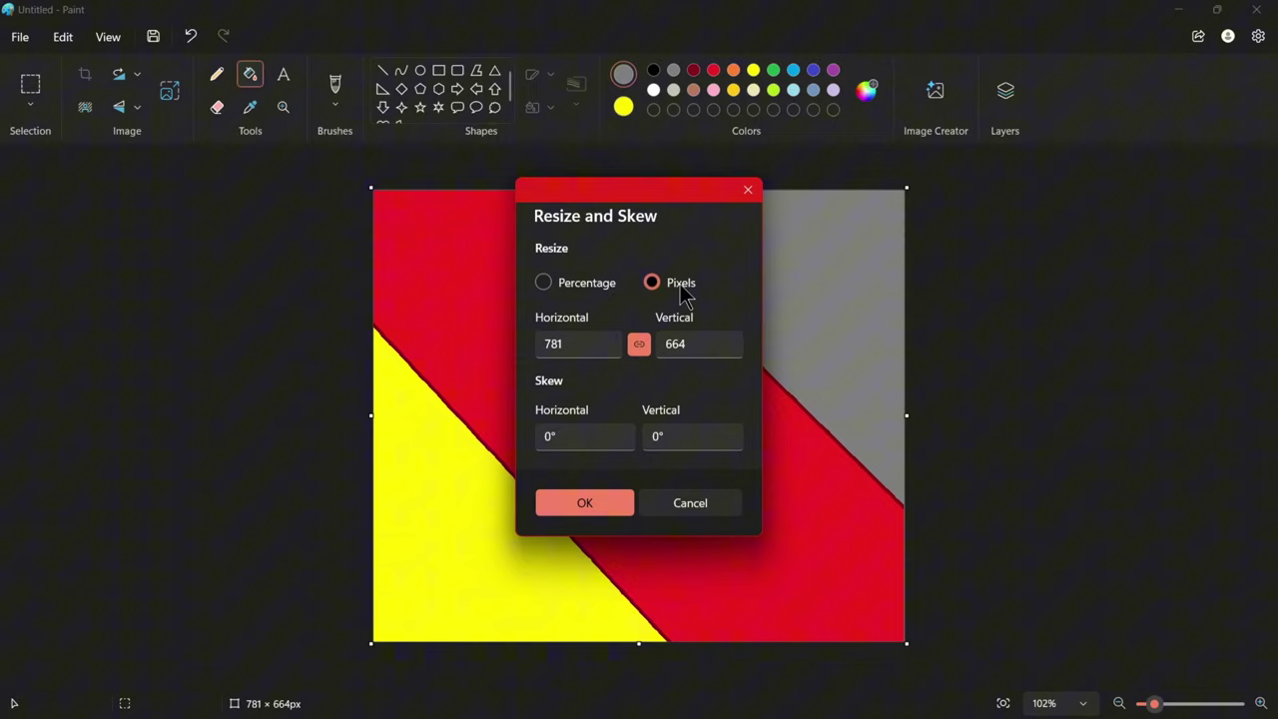
pyautogui.click(641, 345)
pyautogui.doubleClick(540, 346)
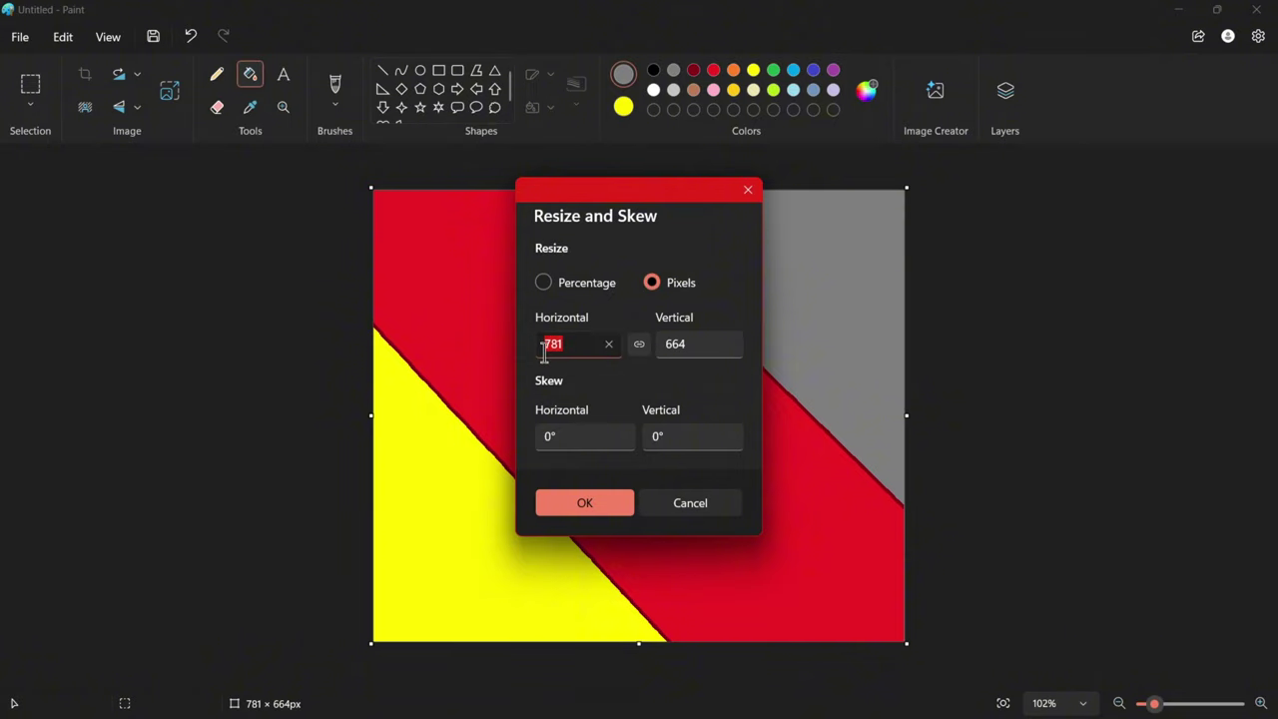
pyautogui.write('1')
pyautogui.click(579, 496)
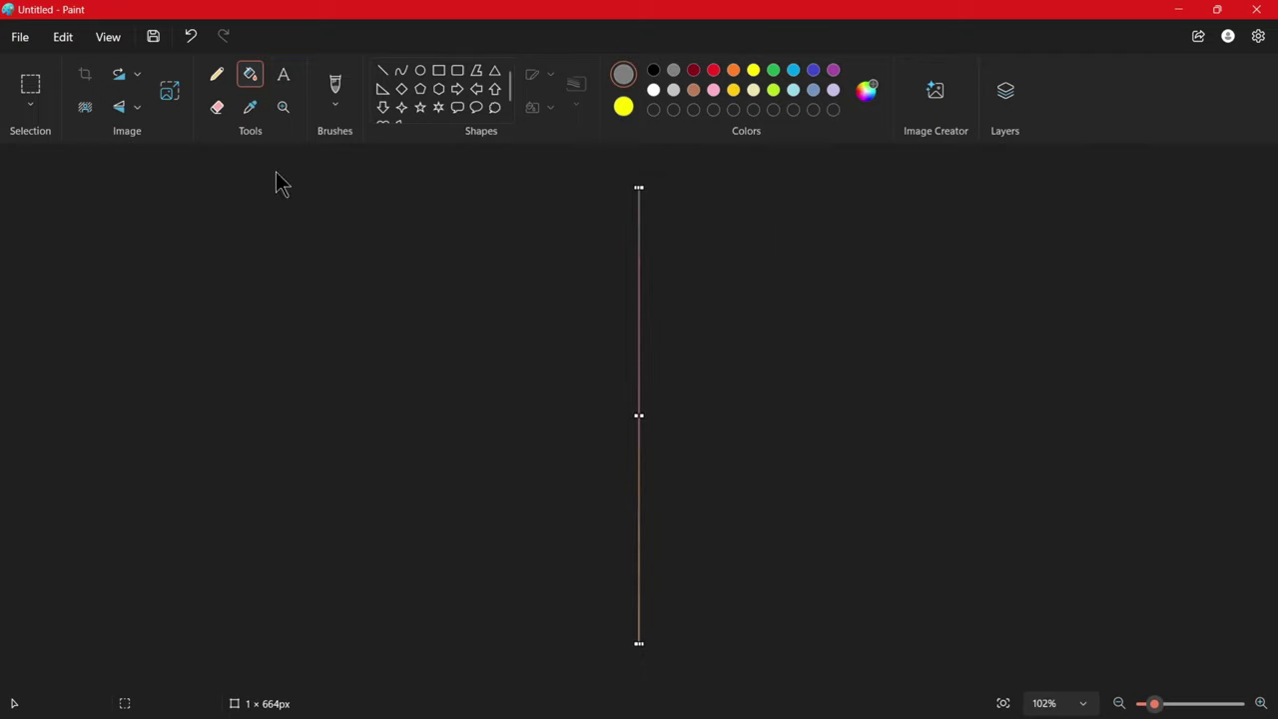
# - Start resizing the one-pixel-wide strip in pixels with the aspect ratio unlocked, opening its horizontal size for editing
pyautogui.click(169, 100)
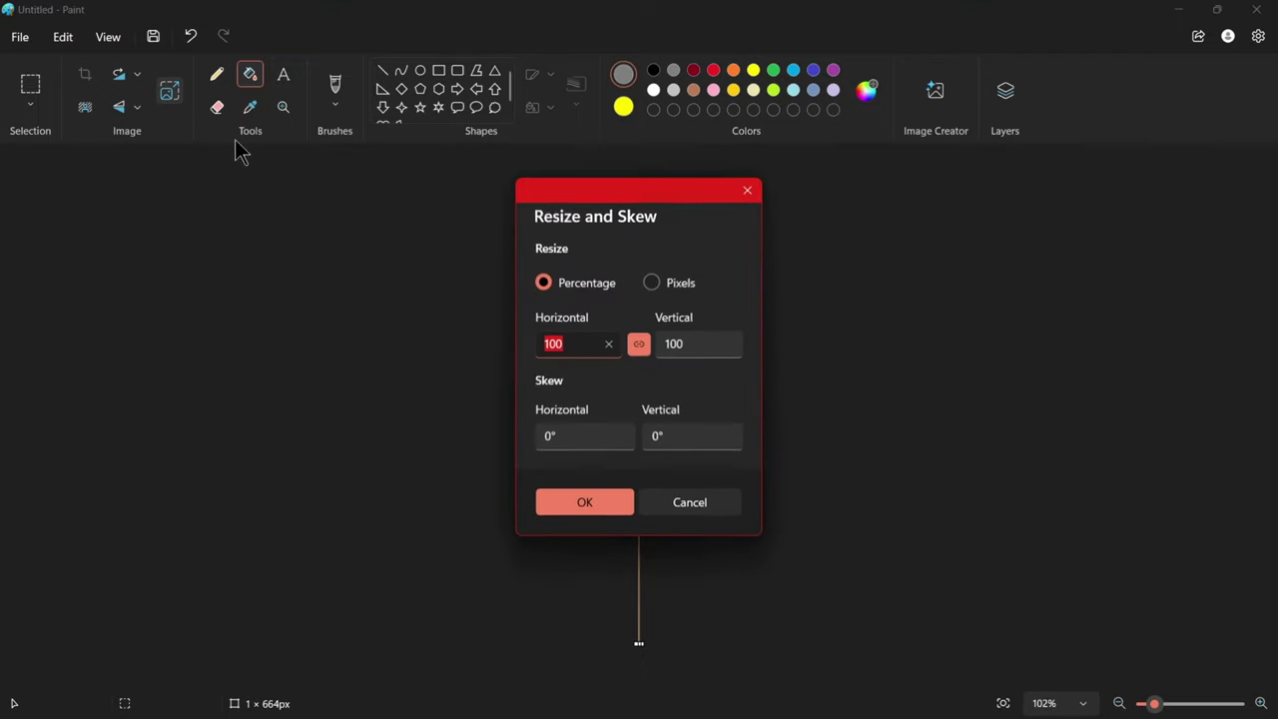
pyautogui.click(681, 285)
pyautogui.click(644, 339)
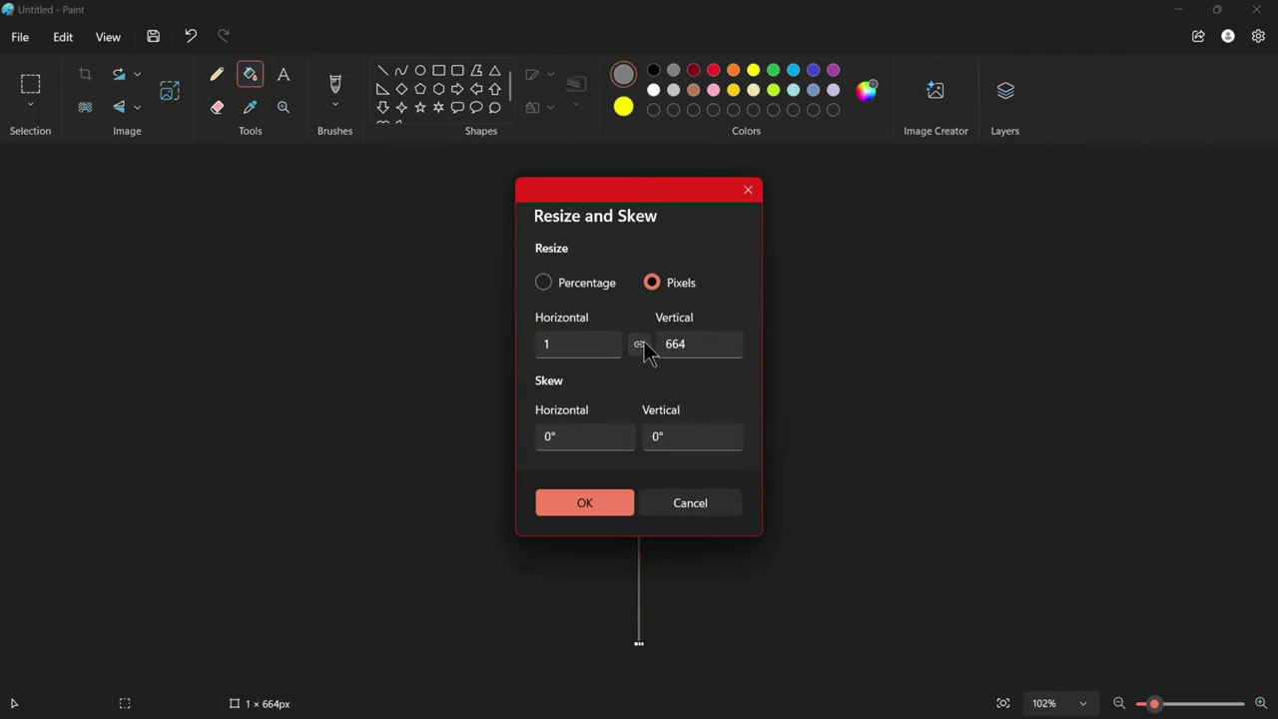
pyautogui.click(563, 344)
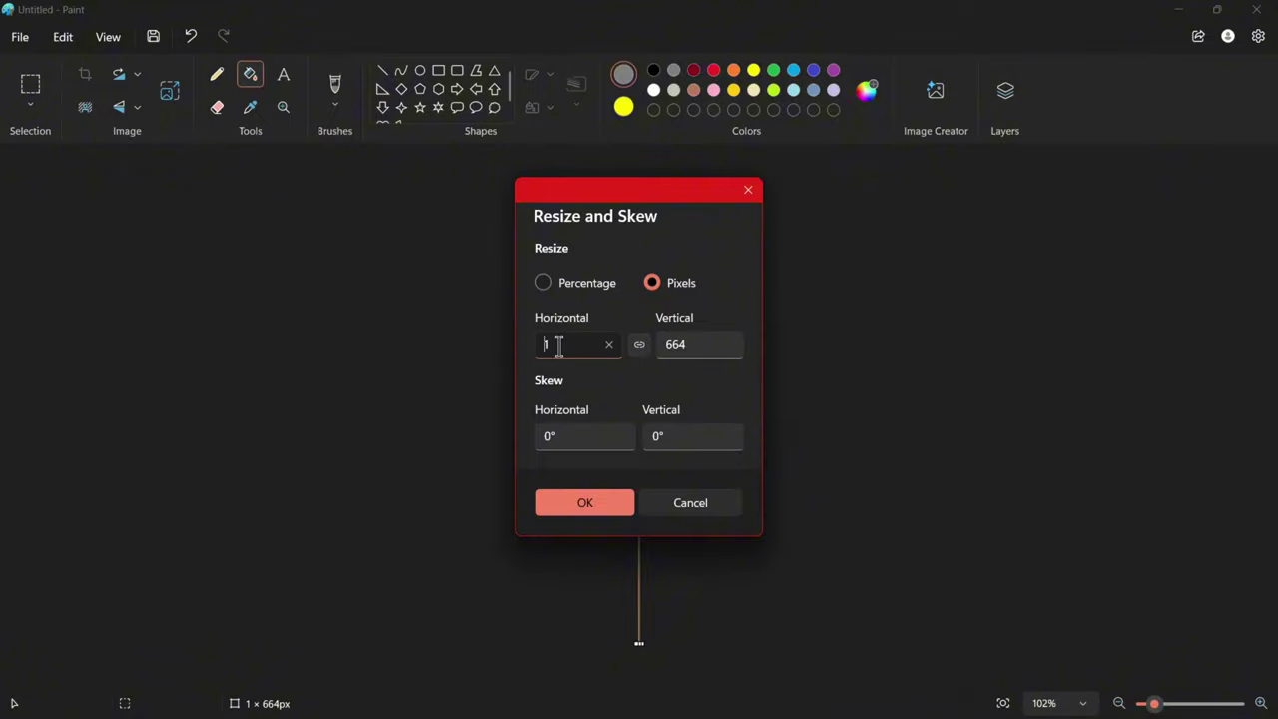